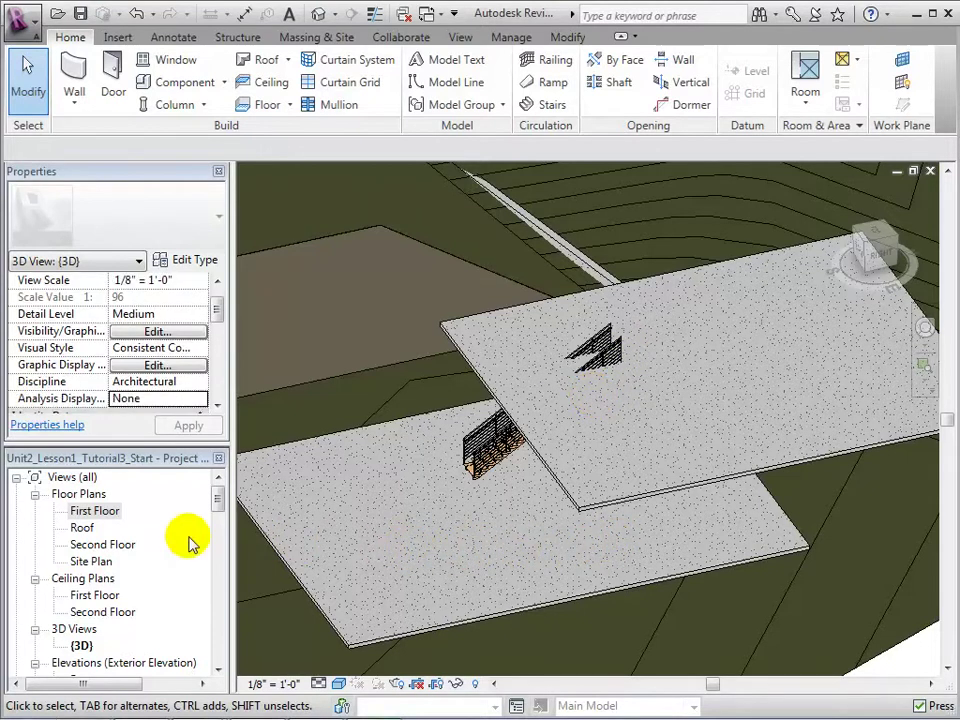
Step: In the Second Floor plan, check the stair's dimensions: 3' 0" wide, 21 risers, 11" treads
{"action": "double_click", "coordinate": [110, 546]}
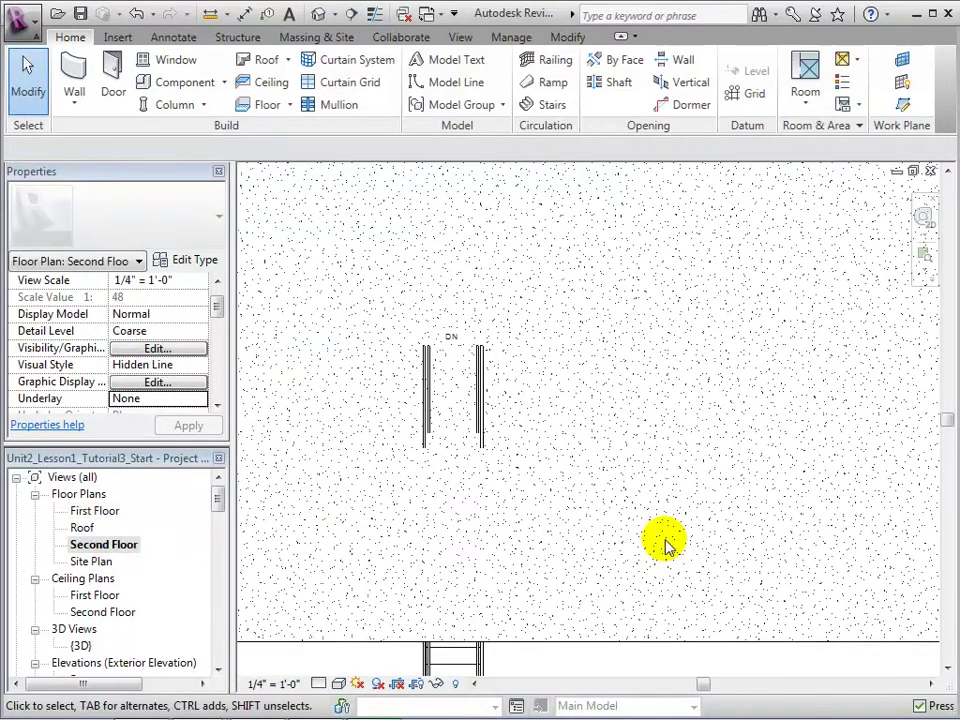
{"action": "middle_click_drag", "start_coordinate": [672, 541], "coordinate": [749, 461]}
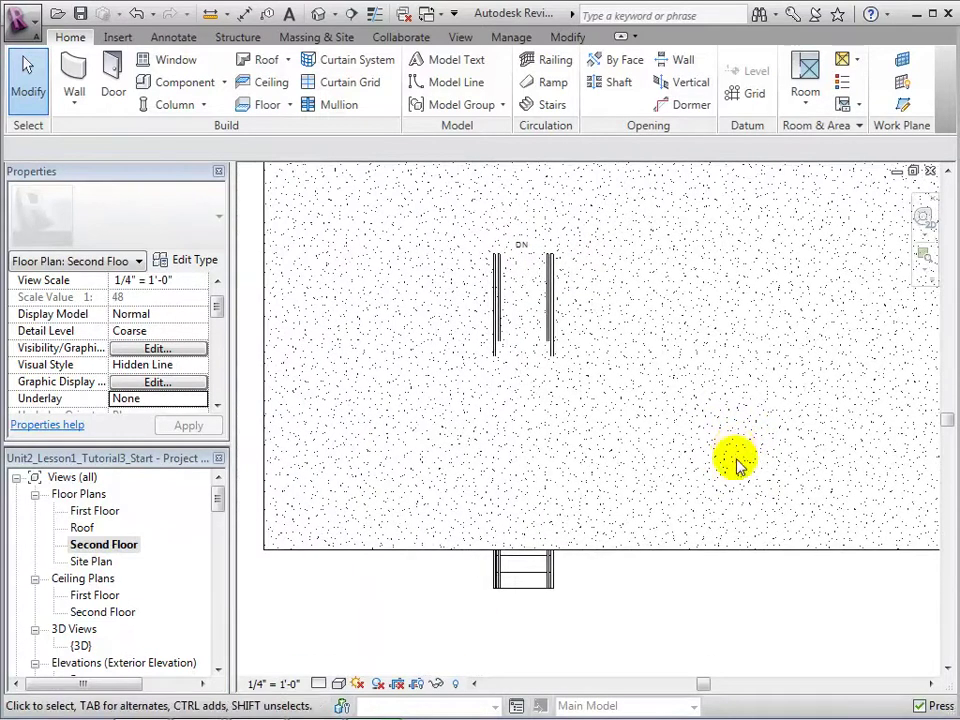
{"action": "left_click", "coordinate": [527, 578]}
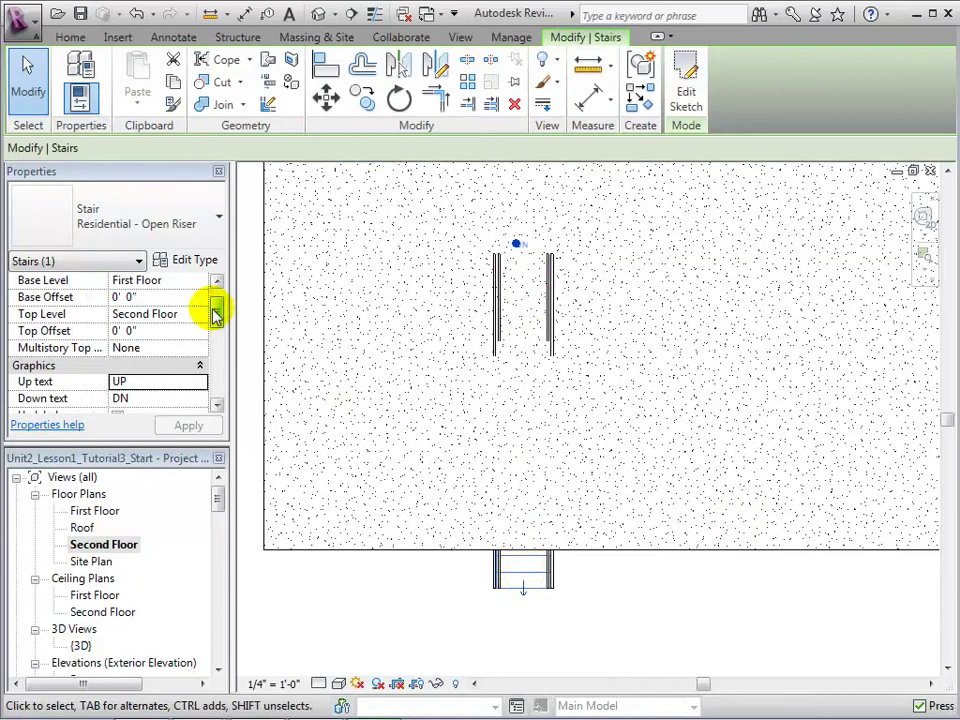
{"action": "left_click_drag", "start_coordinate": [215, 314], "coordinate": [218, 360]}
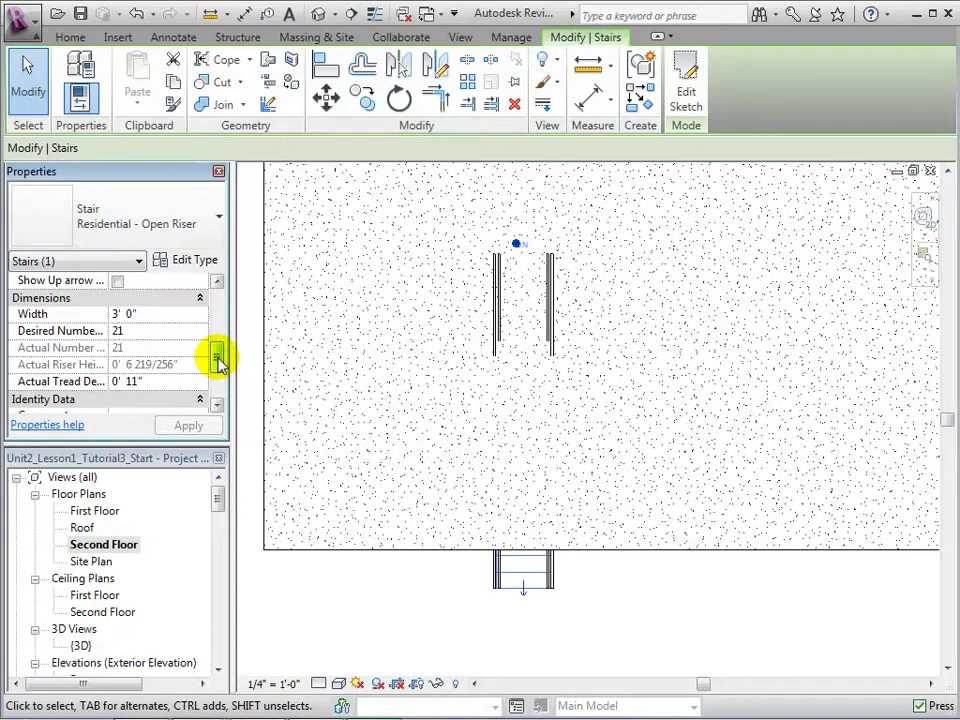
Step: Open the second-floor slab's boundary sketch for editing with Pick Lines active
{"action": "key", "text": "Escape"}
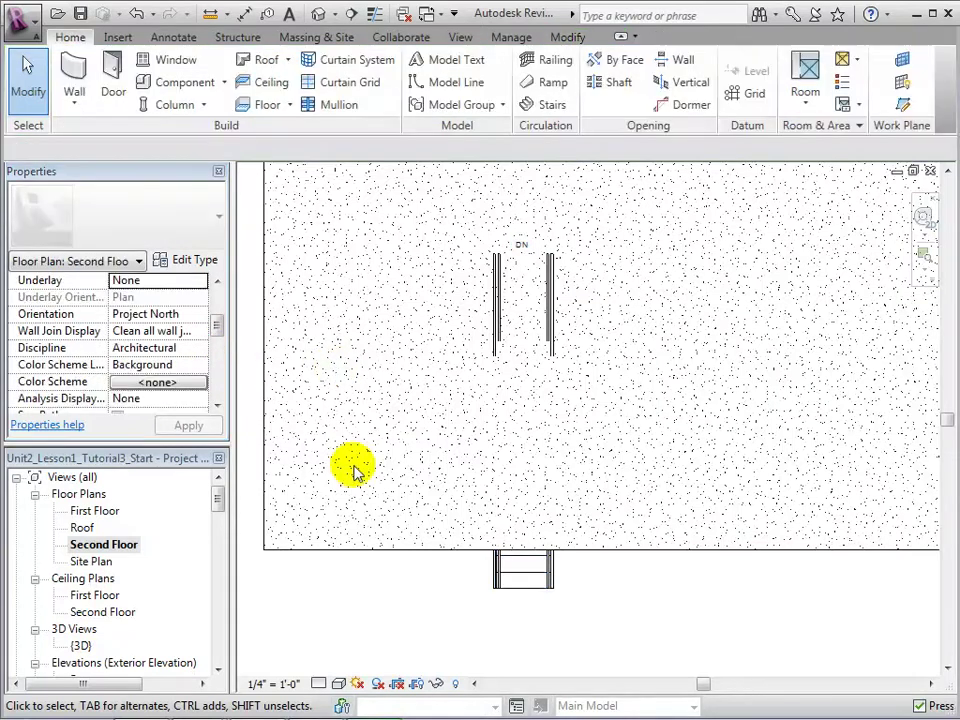
{"action": "left_click", "coordinate": [366, 549]}
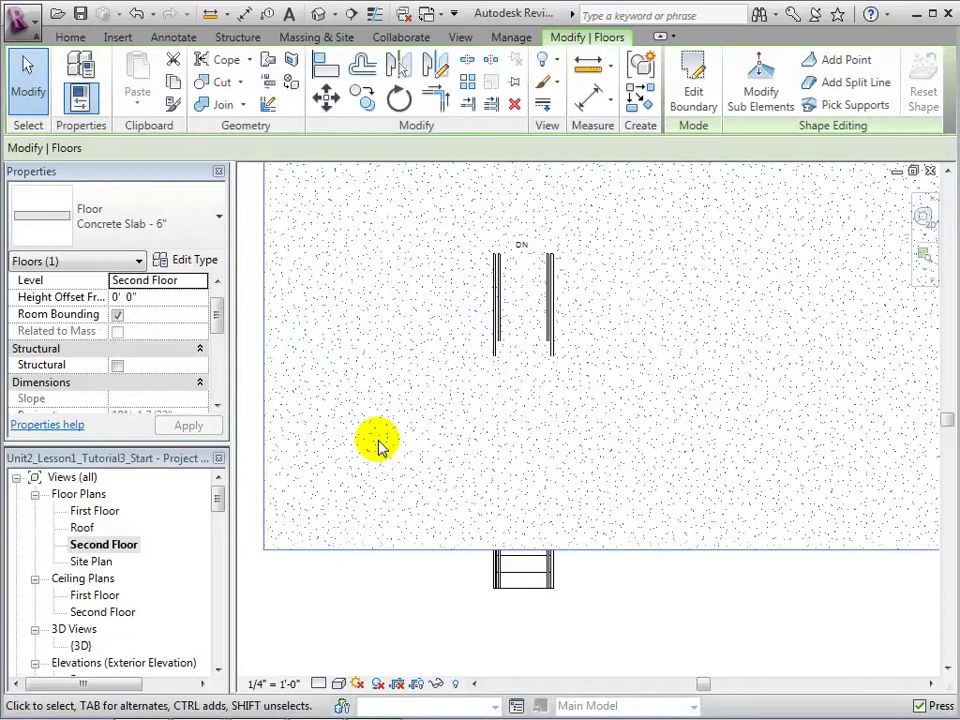
{"action": "left_click", "coordinate": [693, 82]}
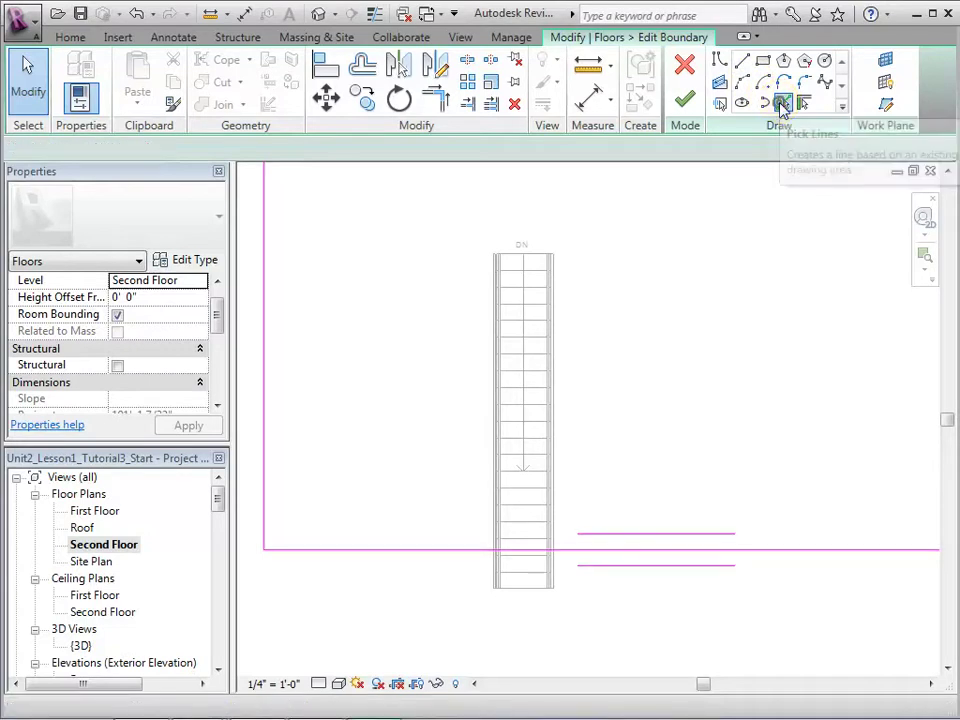
{"action": "left_click", "coordinate": [782, 104]}
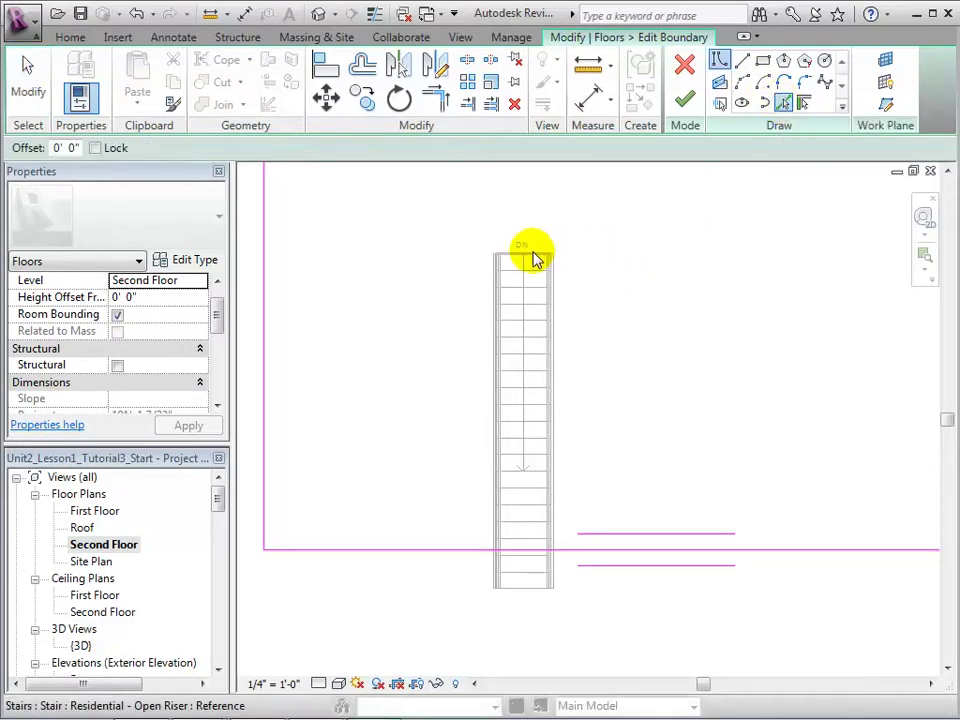
Step: Pick the stair's top, left, right and bottom edges as opening sketch lines
{"action": "left_click", "coordinate": [533, 255]}
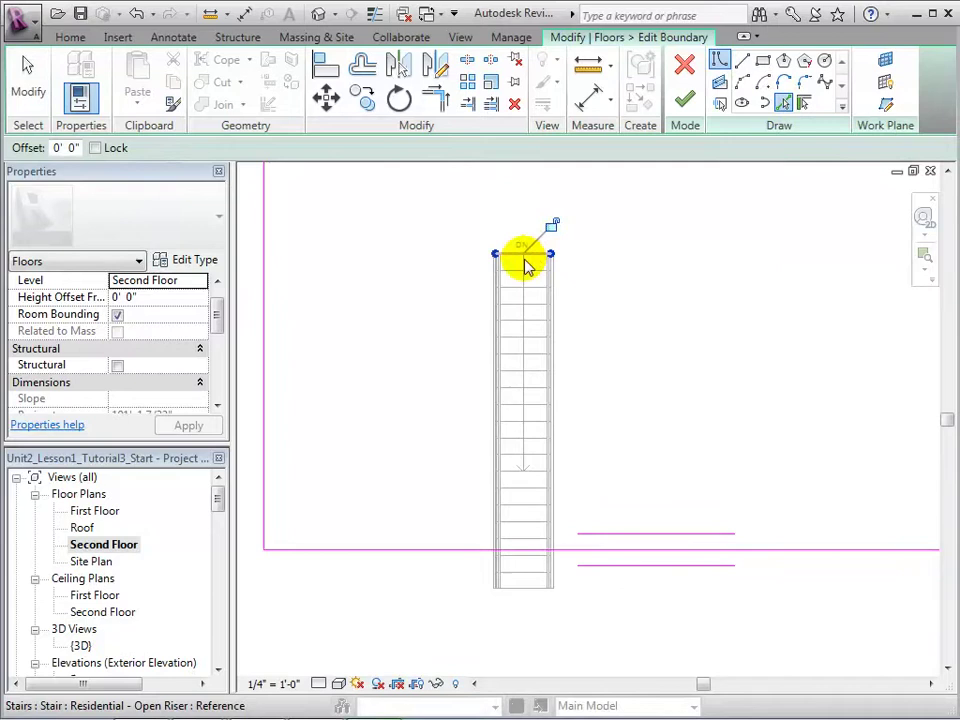
{"action": "scroll", "coordinate": [467, 322], "scroll_direction": "up", "scroll_amount": 3}
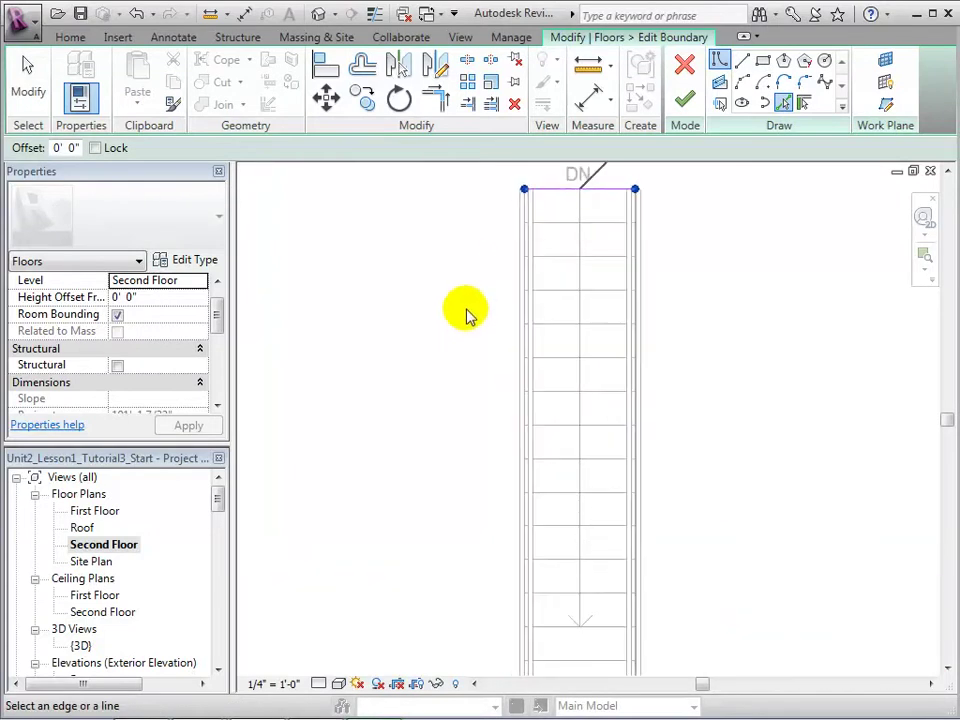
{"action": "left_click", "coordinate": [519, 315]}
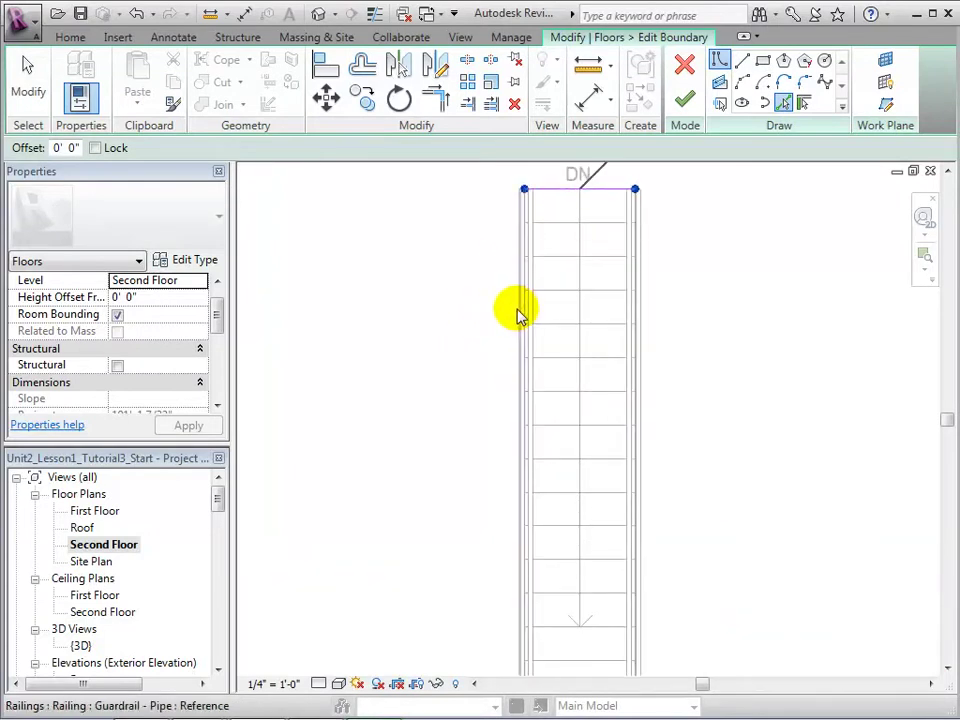
{"action": "left_click", "coordinate": [640, 312]}
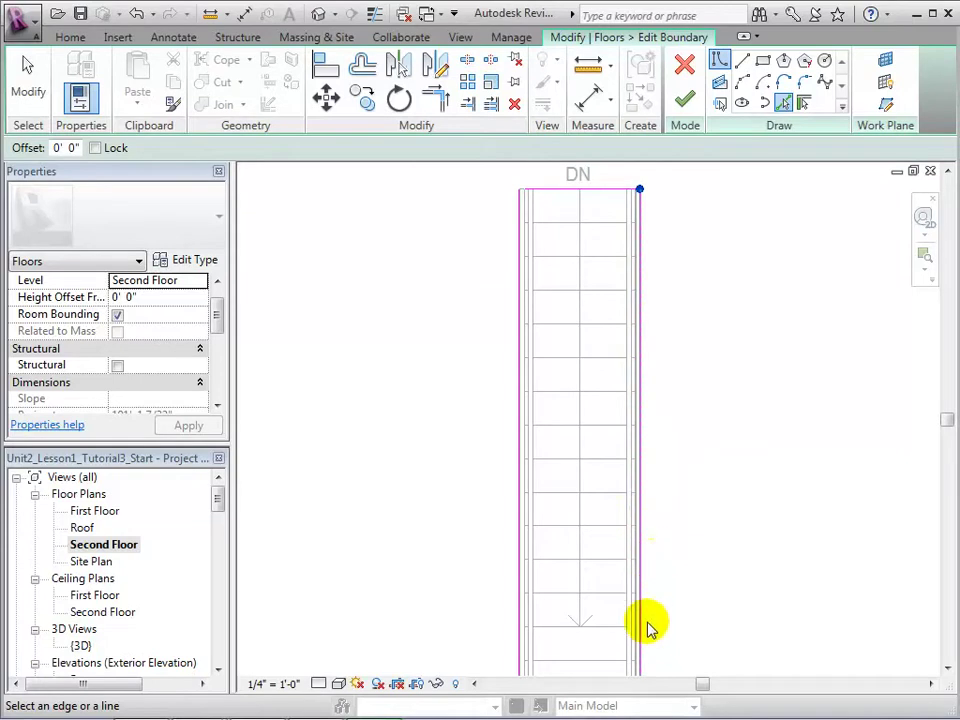
{"action": "left_click", "coordinate": [605, 627]}
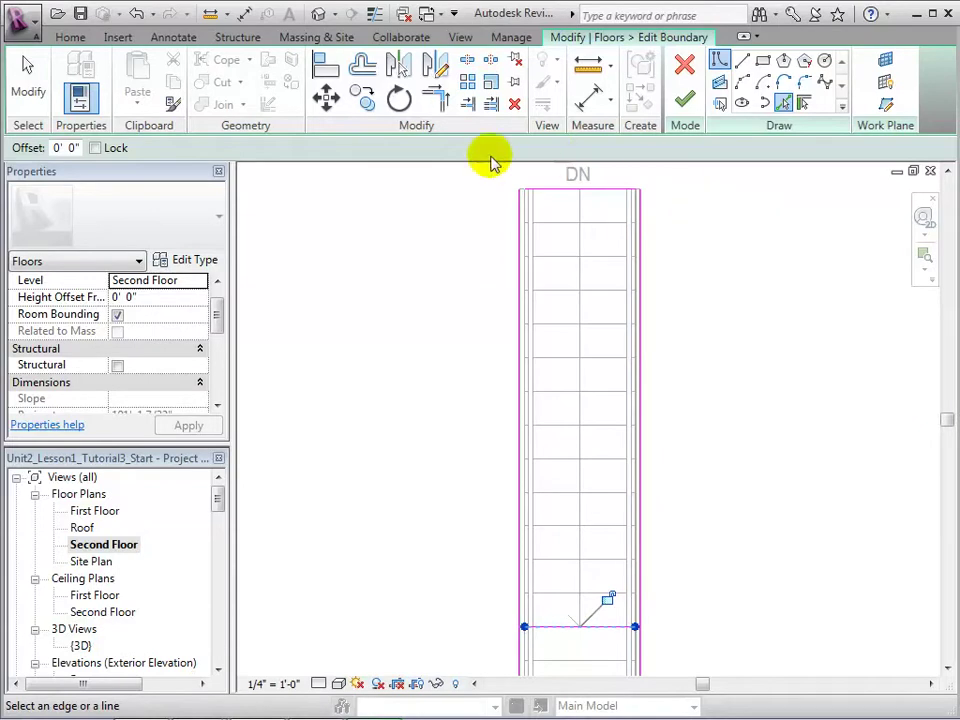
Step: Trim/Extend to Corner the top-left, left-bottom, bottom-right and right-top opening line pairs
{"action": "left_click", "coordinate": [432, 99]}
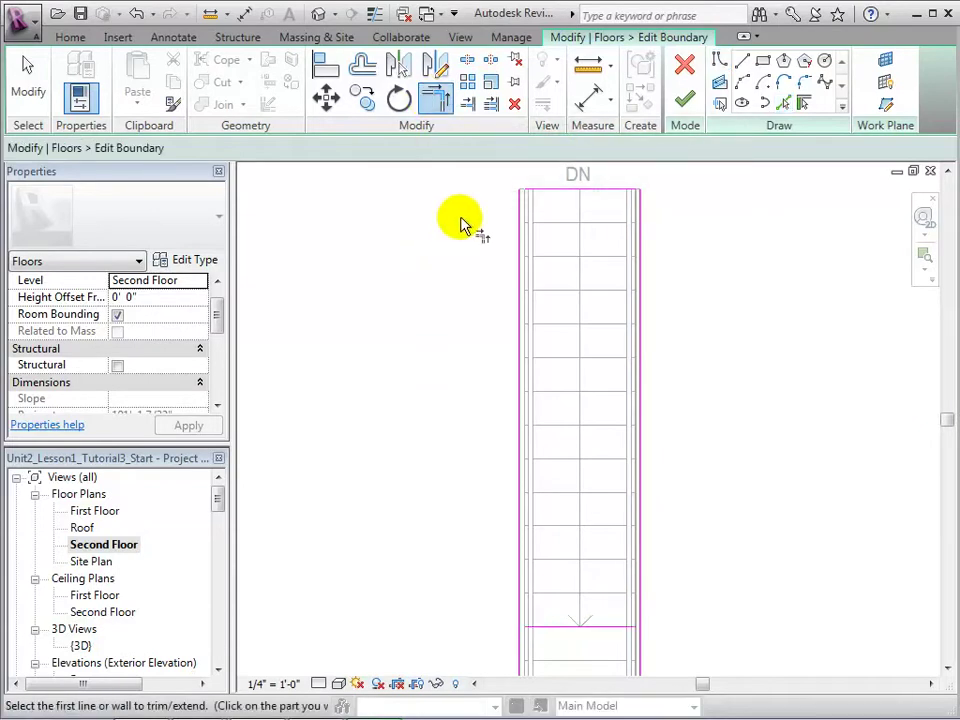
{"action": "left_click", "coordinate": [550, 194]}
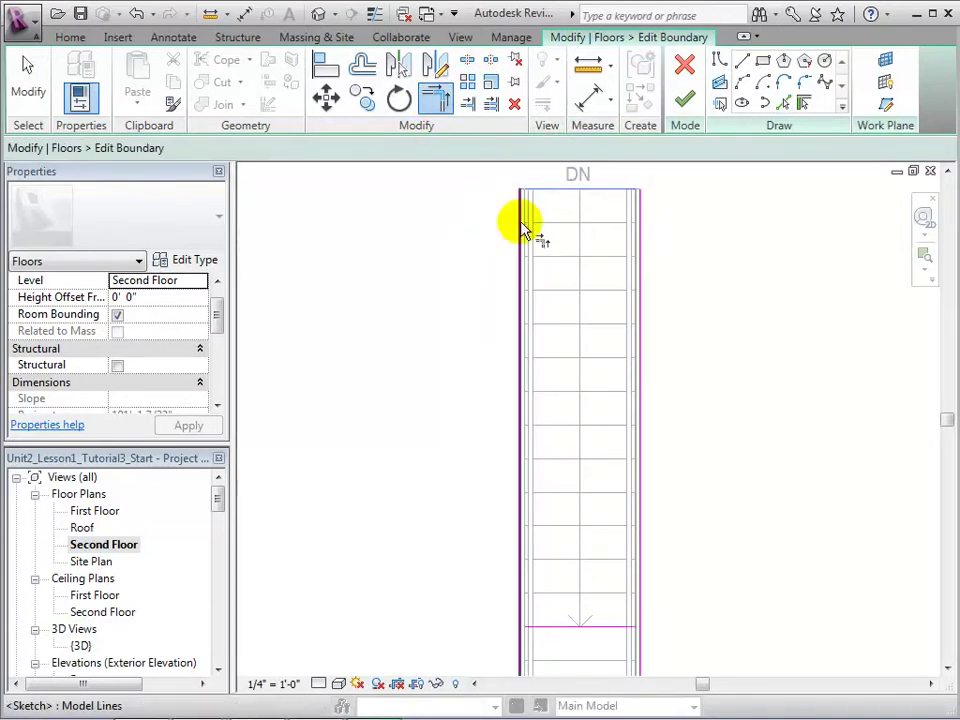
{"action": "left_click", "coordinate": [520, 221]}
{"action": "left_click", "coordinate": [519, 601]}
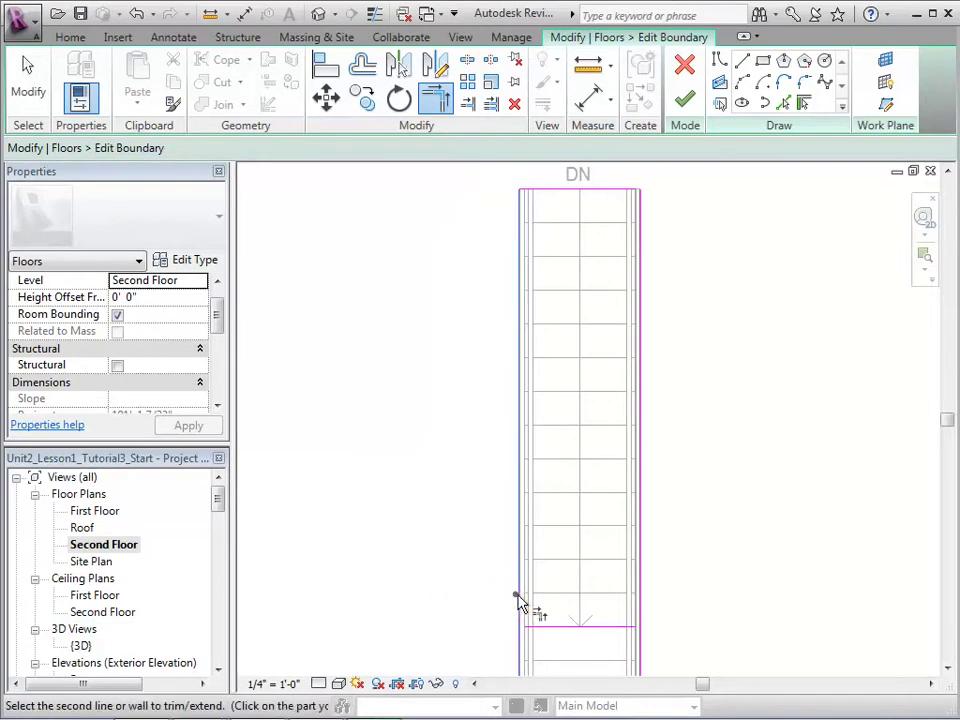
{"action": "left_click", "coordinate": [583, 627]}
{"action": "left_click", "coordinate": [617, 626]}
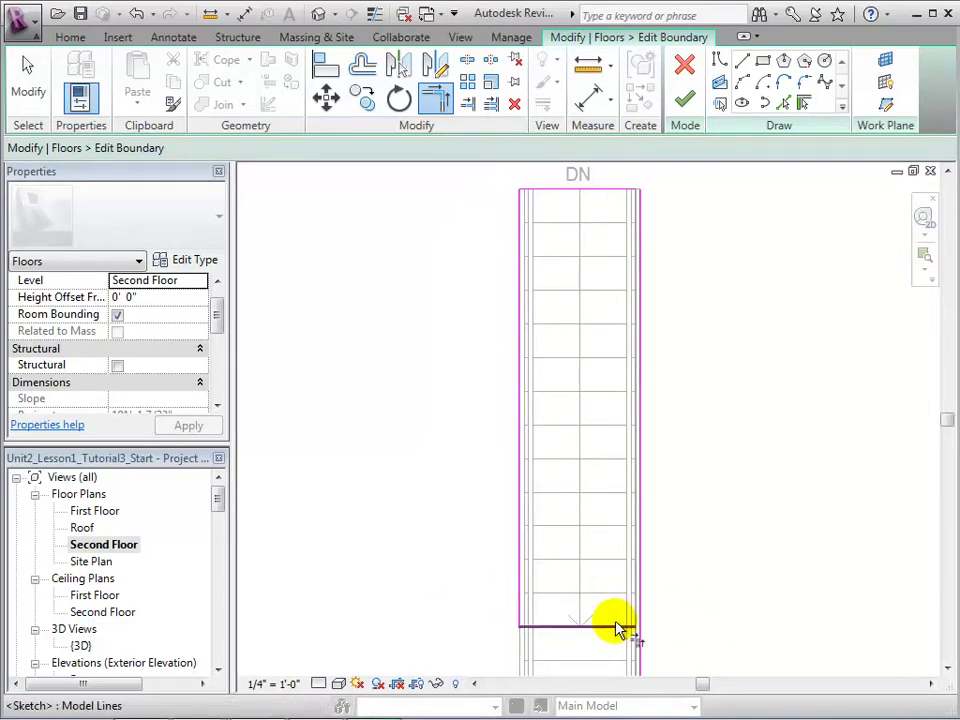
{"action": "left_click", "coordinate": [640, 568]}
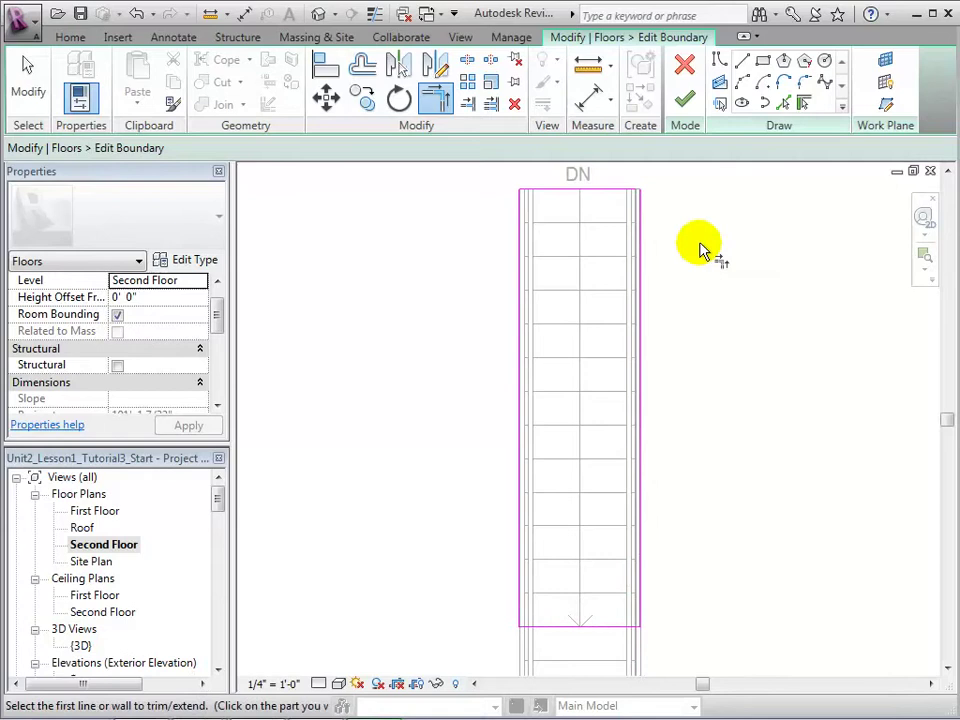
{"action": "left_click", "coordinate": [641, 235]}
{"action": "left_click", "coordinate": [600, 190]}
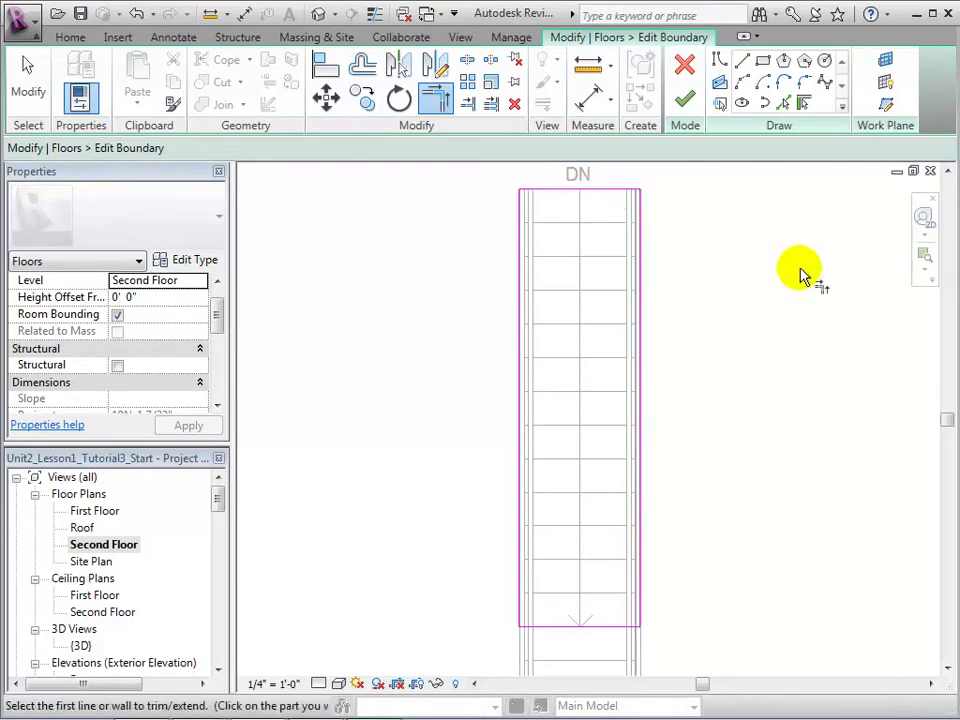
{"action": "scroll", "coordinate": [760, 414], "scroll_direction": "down", "scroll_amount": 1}
{"action": "scroll", "coordinate": [760, 414], "scroll_direction": "down", "scroll_amount": 2}
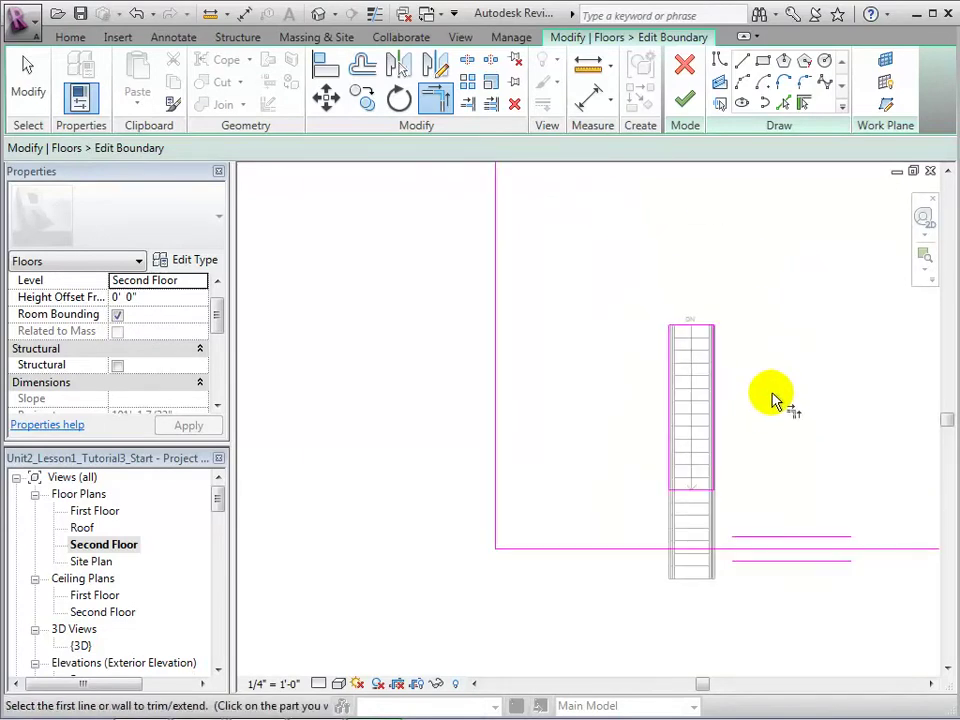
{"action": "middle_click_drag", "start_coordinate": [793, 401], "coordinate": [598, 403]}
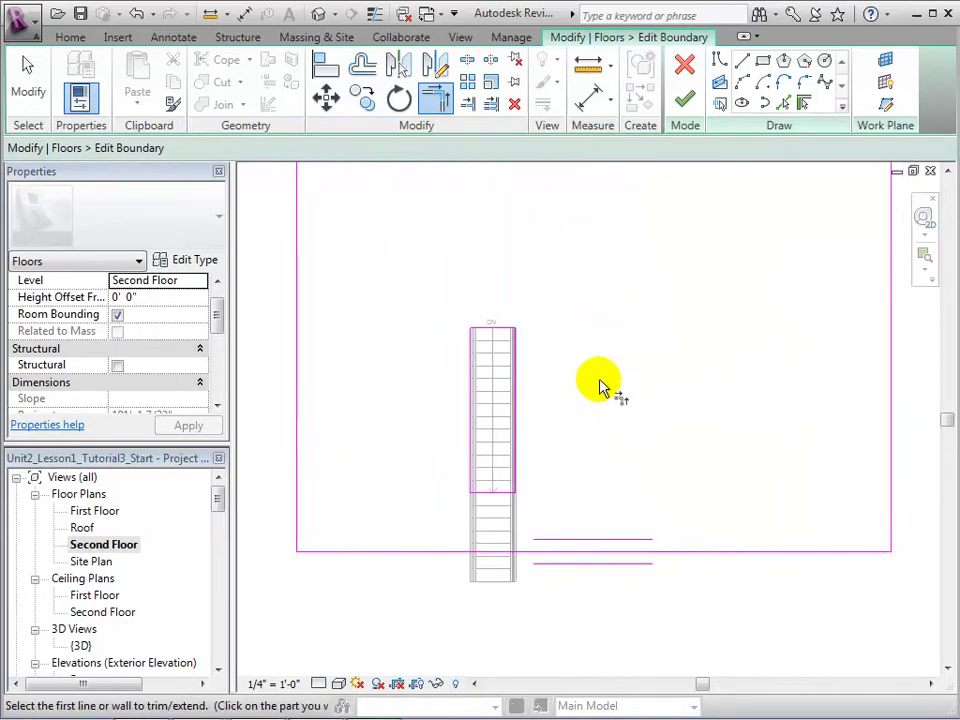
Step: Finish the slab boundary edit and inspect the rectangular stair opening in the {3D} view
{"action": "left_click", "coordinate": [684, 97]}
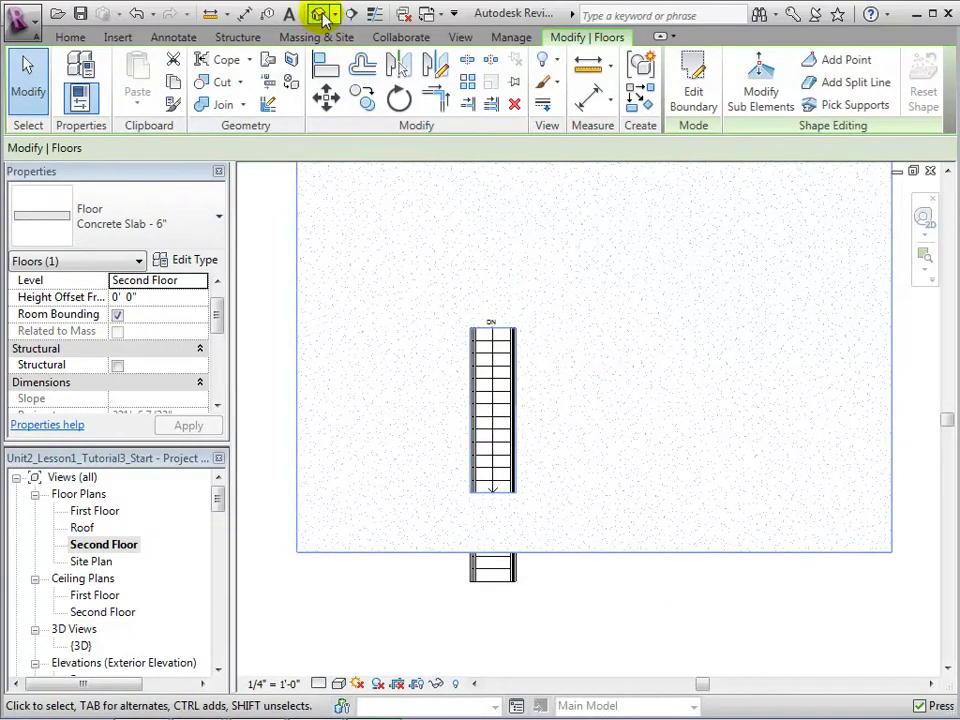
{"action": "left_click", "coordinate": [320, 14]}
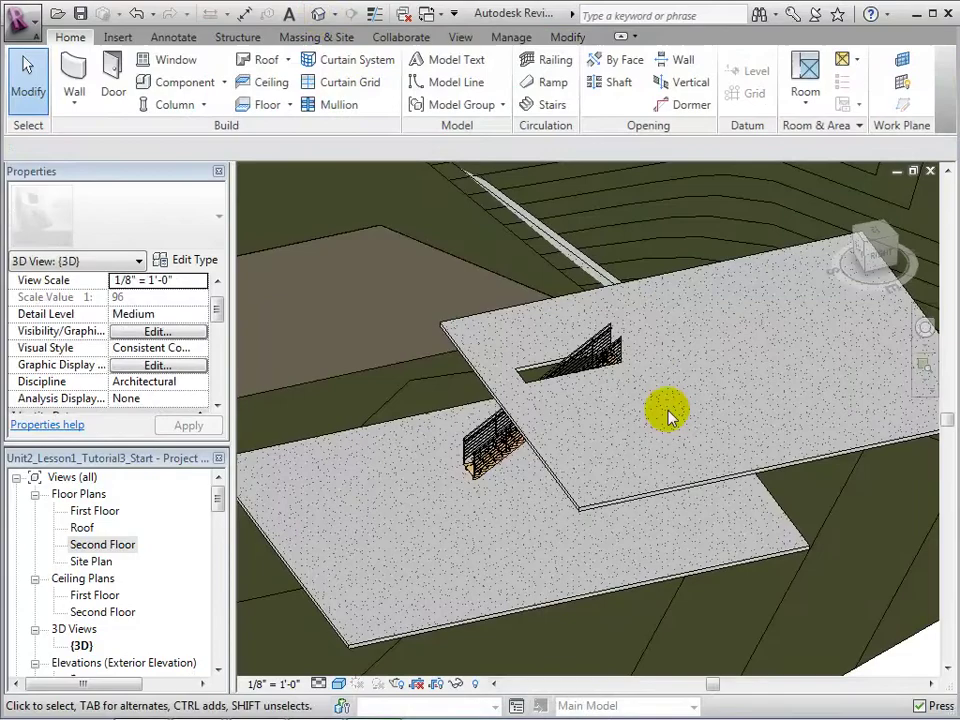
{"action": "middle_click_drag", "start_coordinate": [646, 417], "coordinate": [729, 492]}
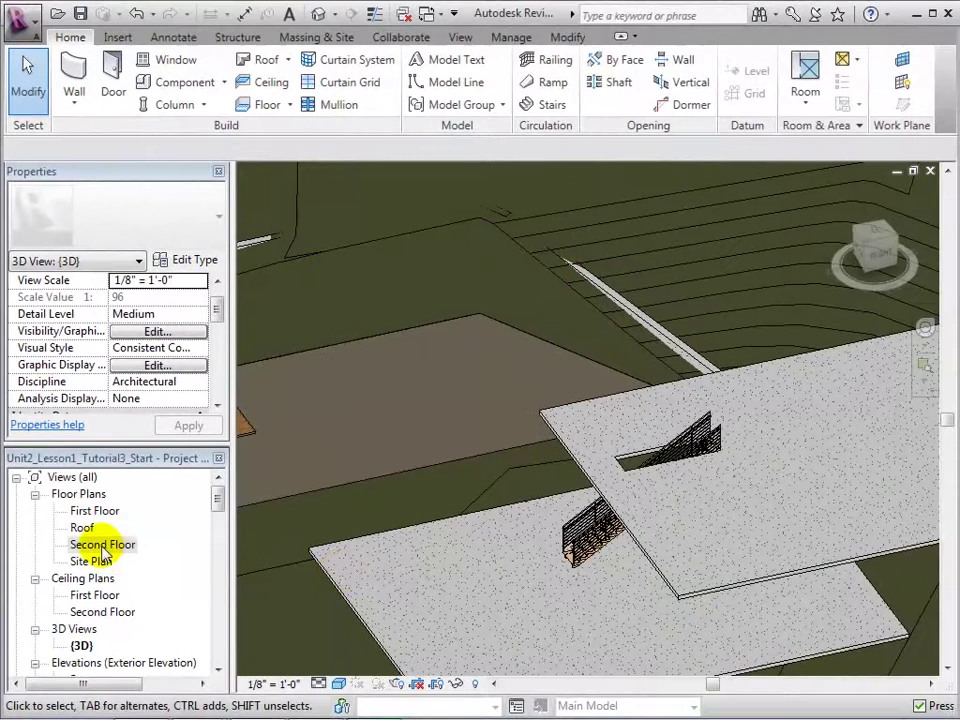
Step: Reopen the Second Floor slab's boundary and select the stair-opening sketch lines to delete
{"action": "double_click", "coordinate": [103, 547]}
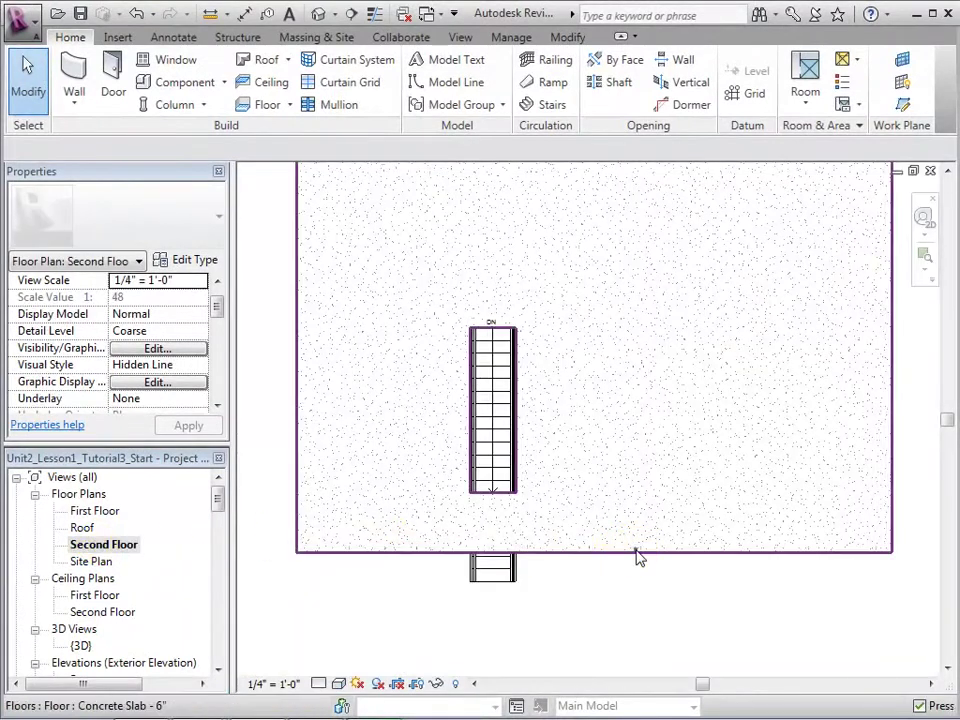
{"action": "left_click", "coordinate": [632, 550]}
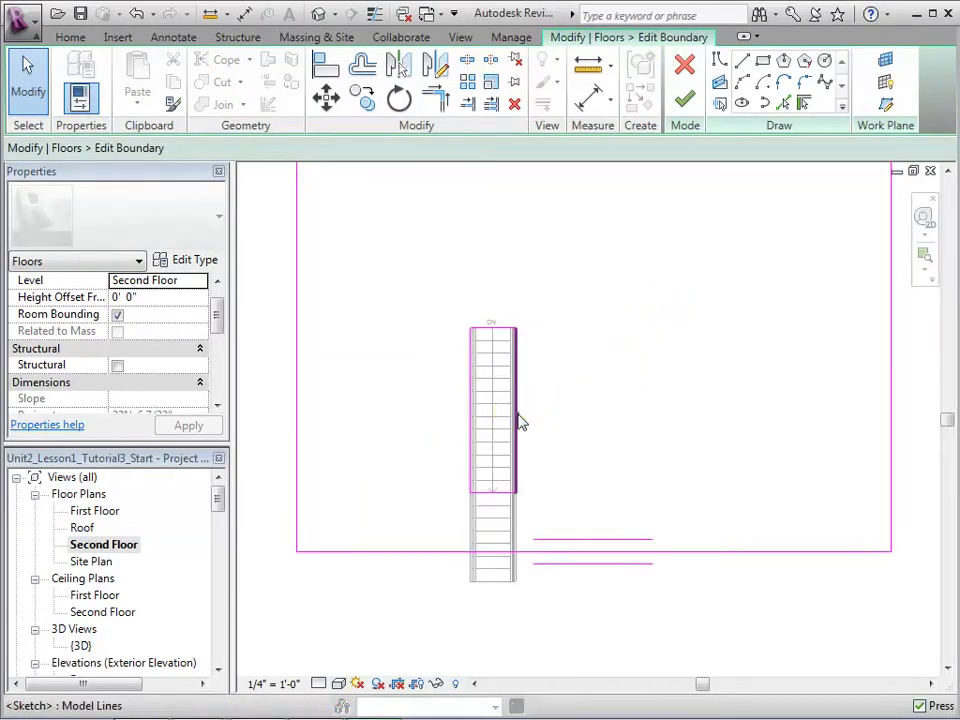
{"action": "left_click", "coordinate": [519, 418]}
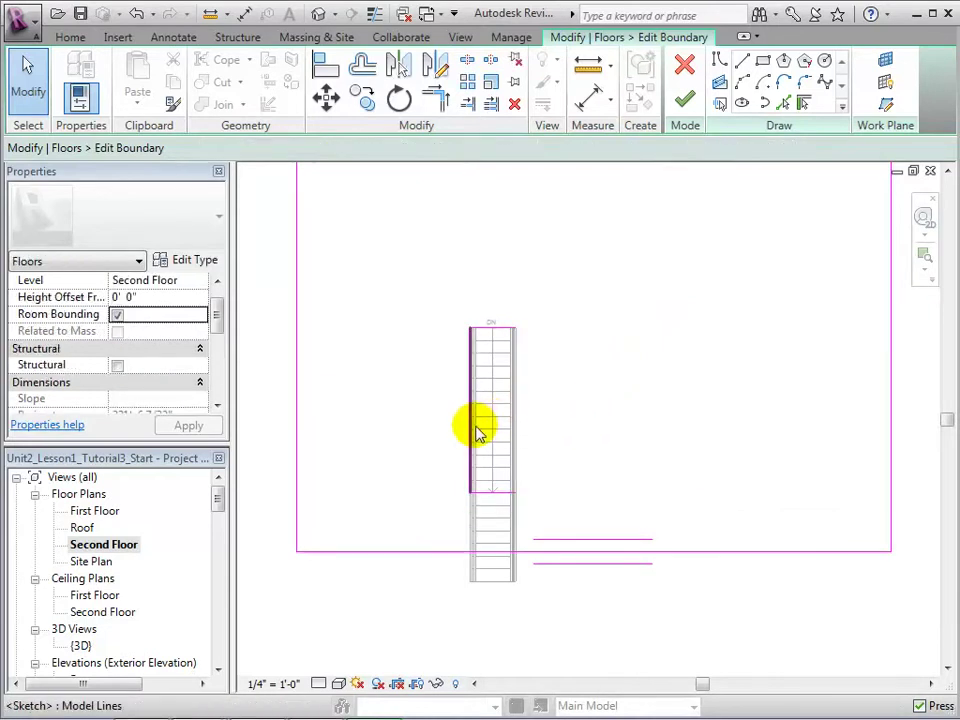
{"action": "left_click", "coordinate": [471, 437]}
{"action": "left_click", "coordinate": [563, 452]}
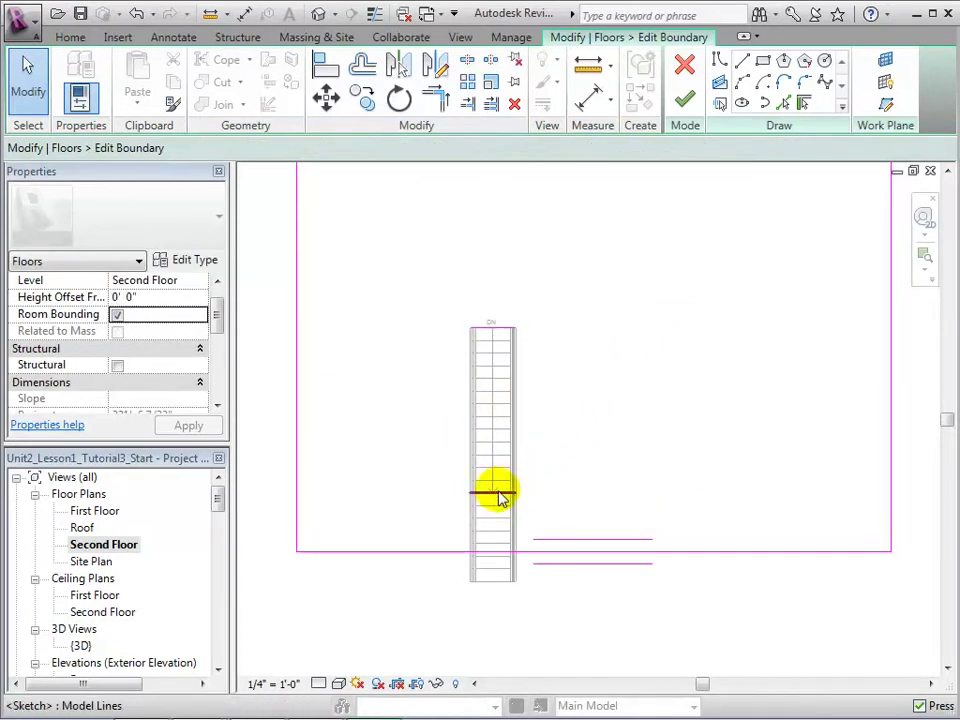
{"action": "left_click", "coordinate": [497, 492]}
{"action": "left_click", "coordinate": [643, 398]}
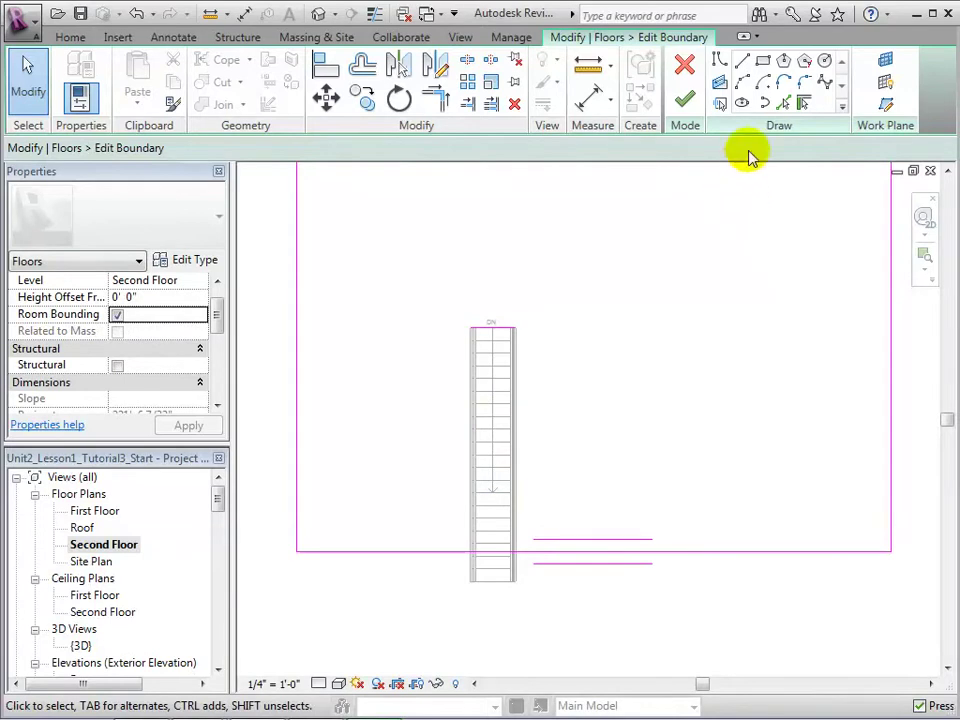
Step: Sketch a Start-End-Radius arc from the stair's top corners into a round opening and finish
{"action": "left_click", "coordinate": [742, 82]}
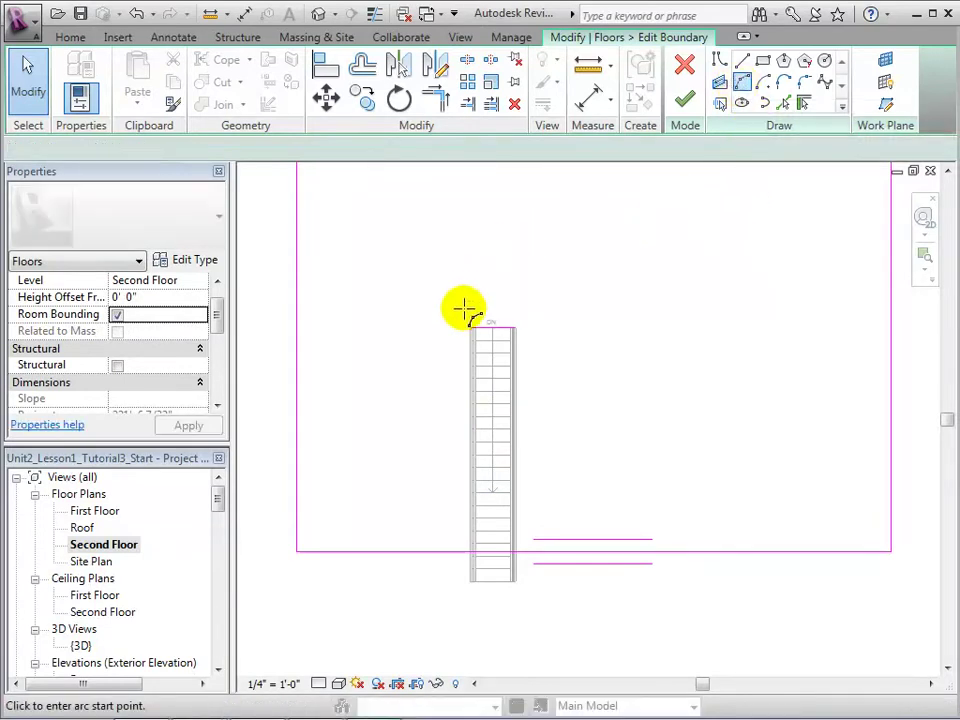
{"action": "left_click", "coordinate": [469, 330]}
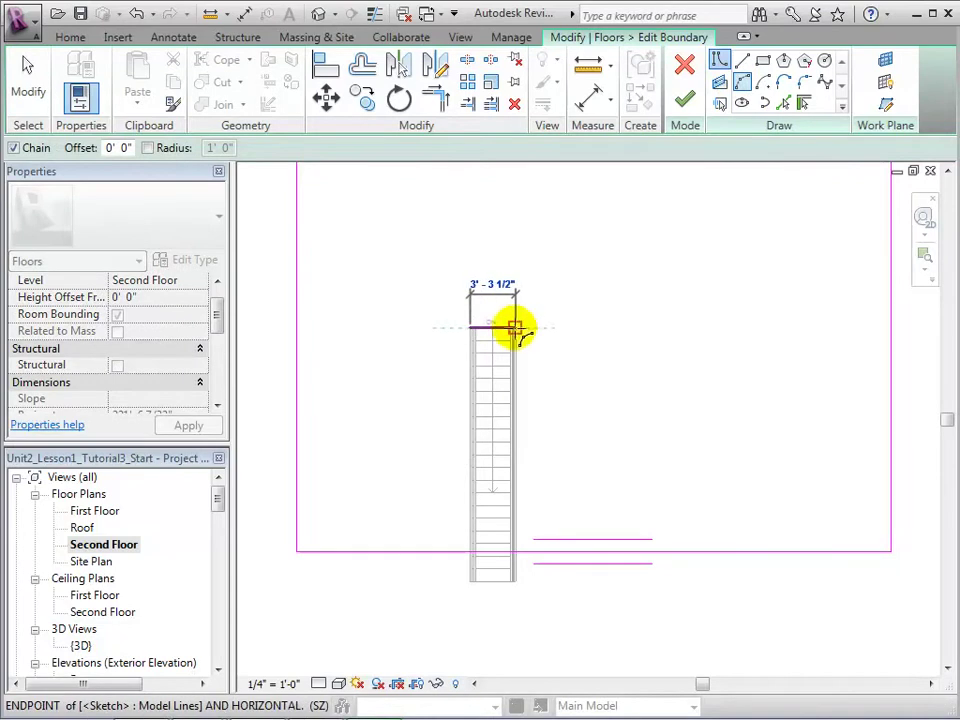
{"action": "left_click", "coordinate": [513, 327]}
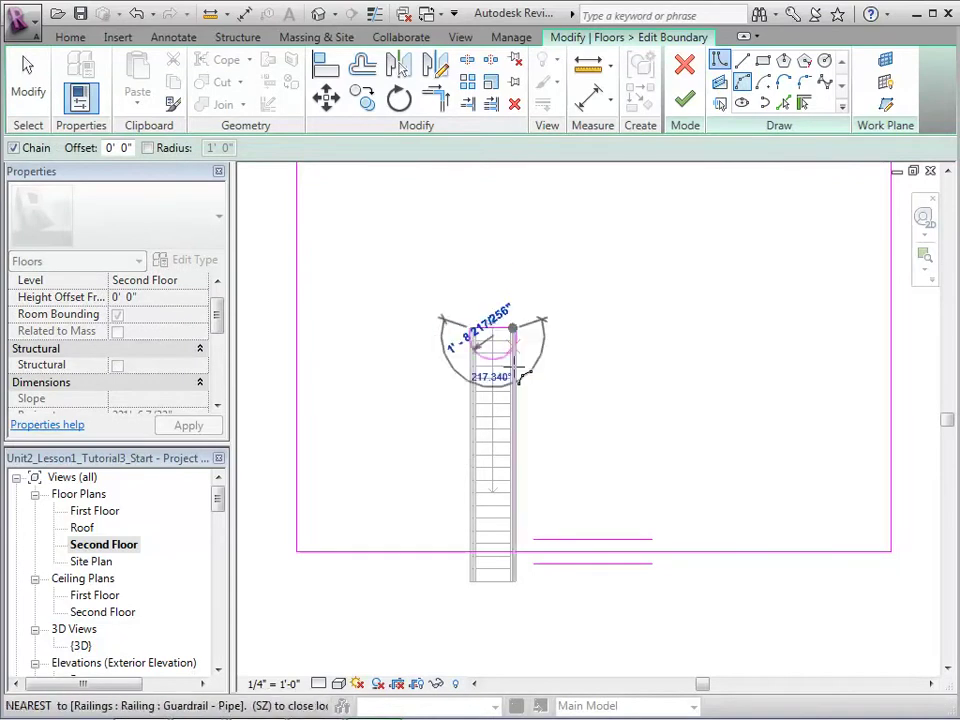
{"action": "left_click", "coordinate": [520, 505]}
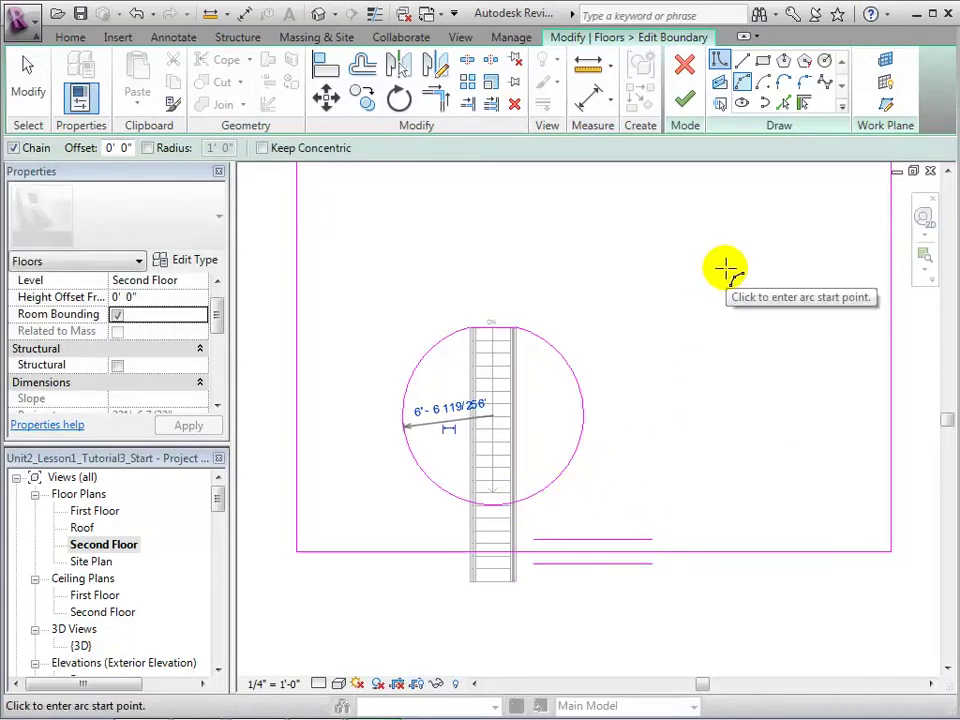
{"action": "left_click", "coordinate": [685, 99]}
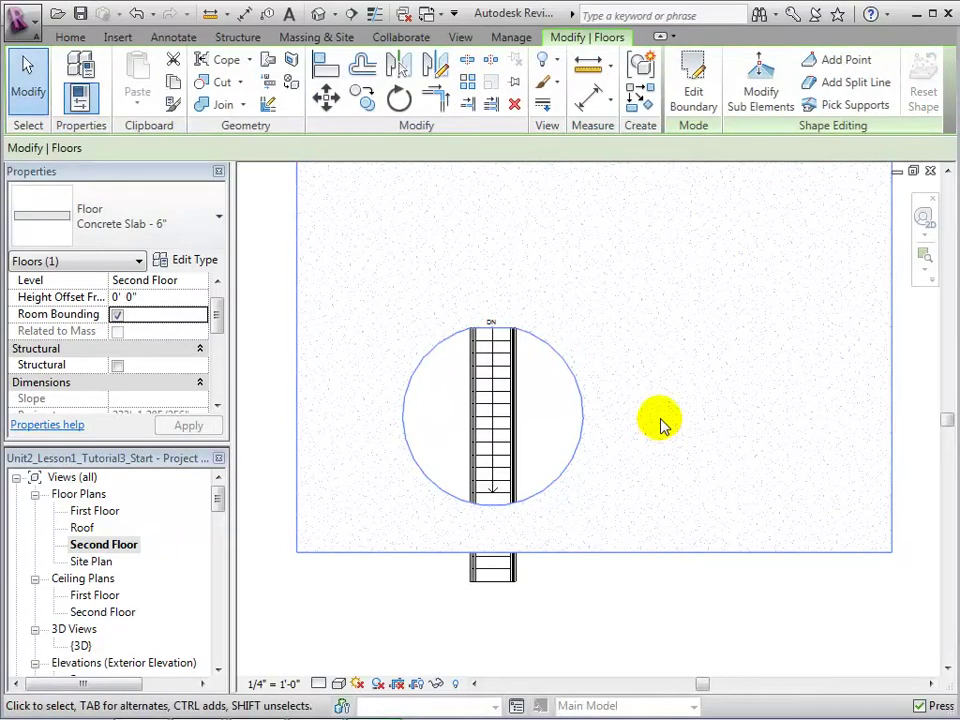
Step: Inspect the circular slab opening in the default 3D view
{"action": "left_click", "coordinate": [318, 14]}
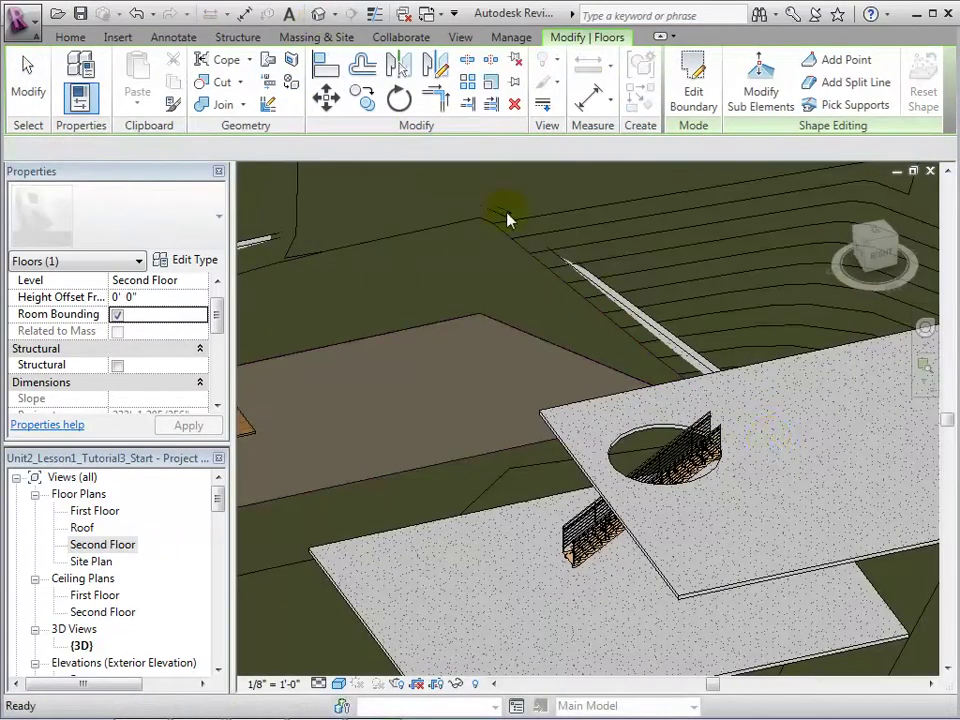
{"action": "key", "text": "Escape"}
{"action": "left_click_drag", "start_coordinate": [887, 268], "coordinate": [880, 253]}
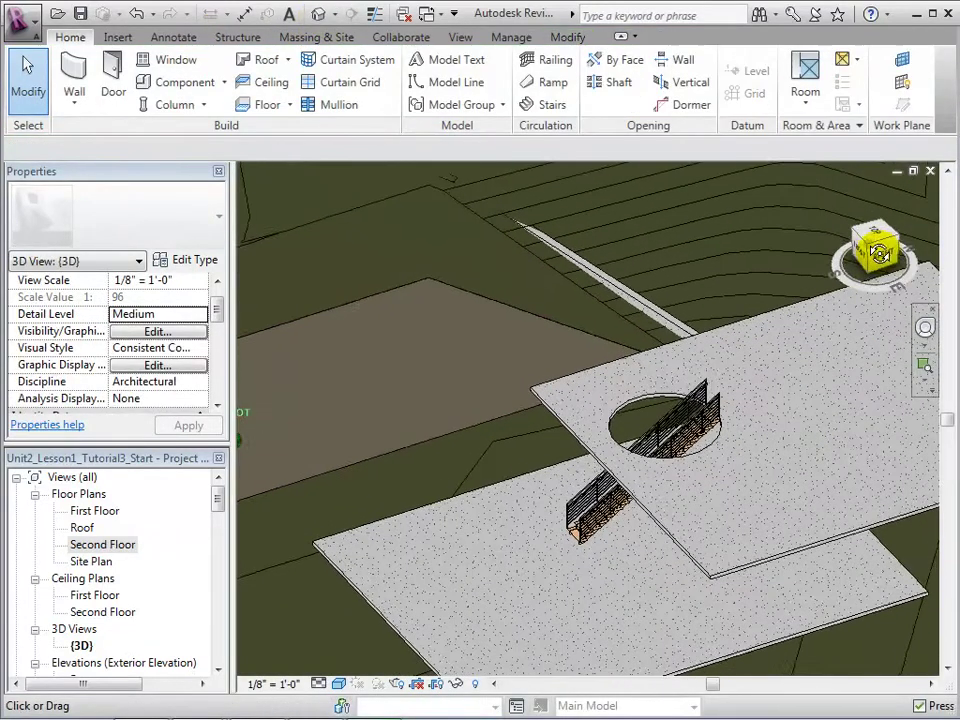
{"action": "middle_click_drag", "start_coordinate": [829, 371], "coordinate": [824, 463]}
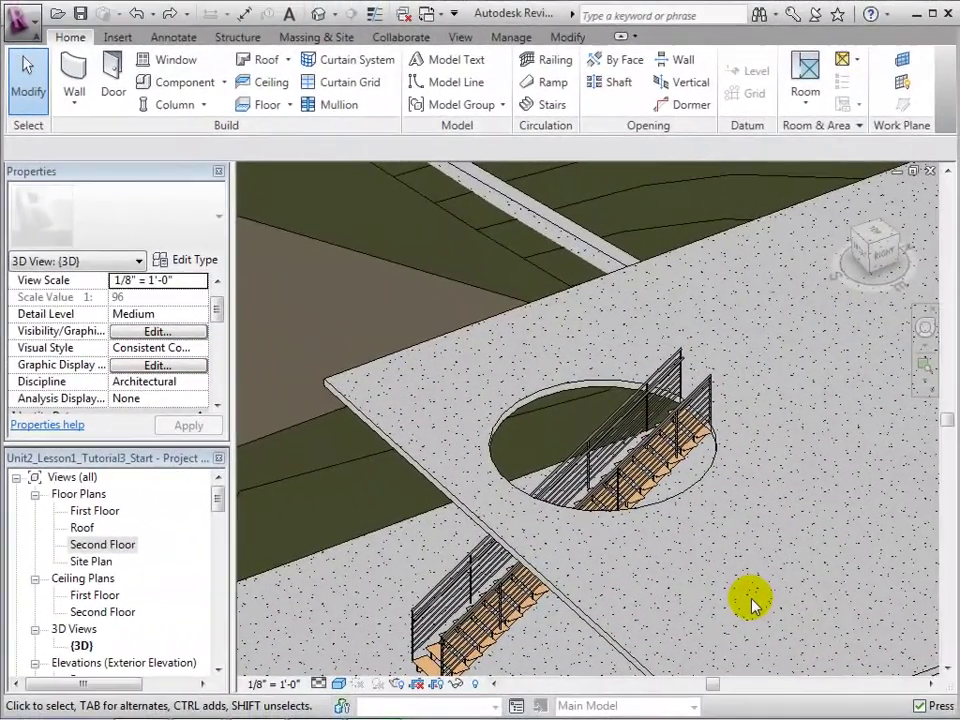
Step: In the Second Floor plan, place a Guardrail - Pipe railing on the circular opening edge, then view in 3D
{"action": "double_click", "coordinate": [104, 545]}
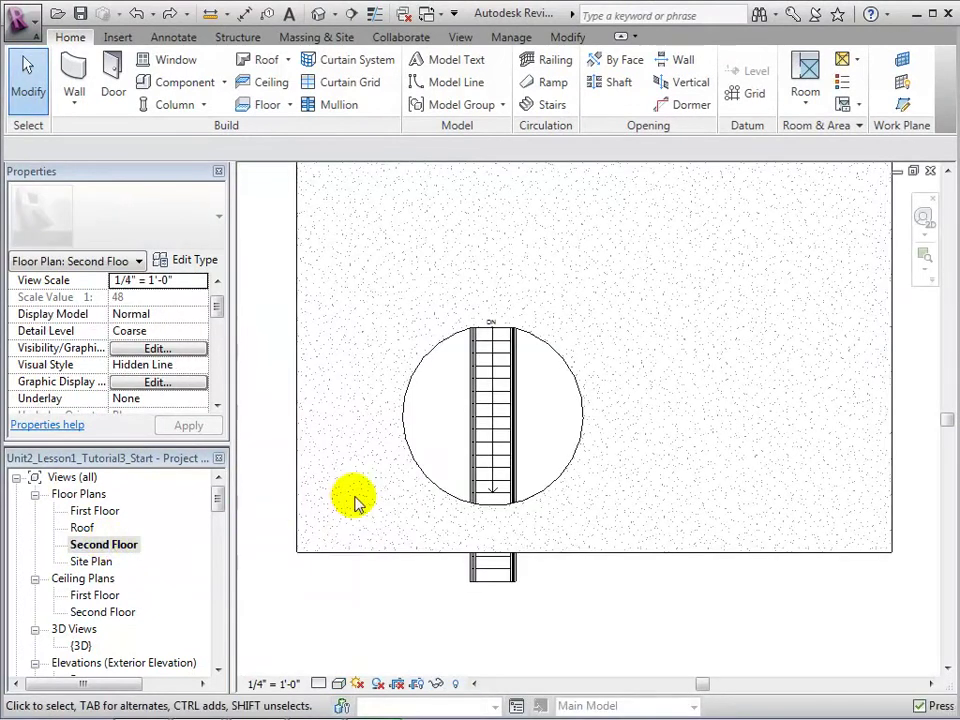
{"action": "left_click", "coordinate": [549, 63]}
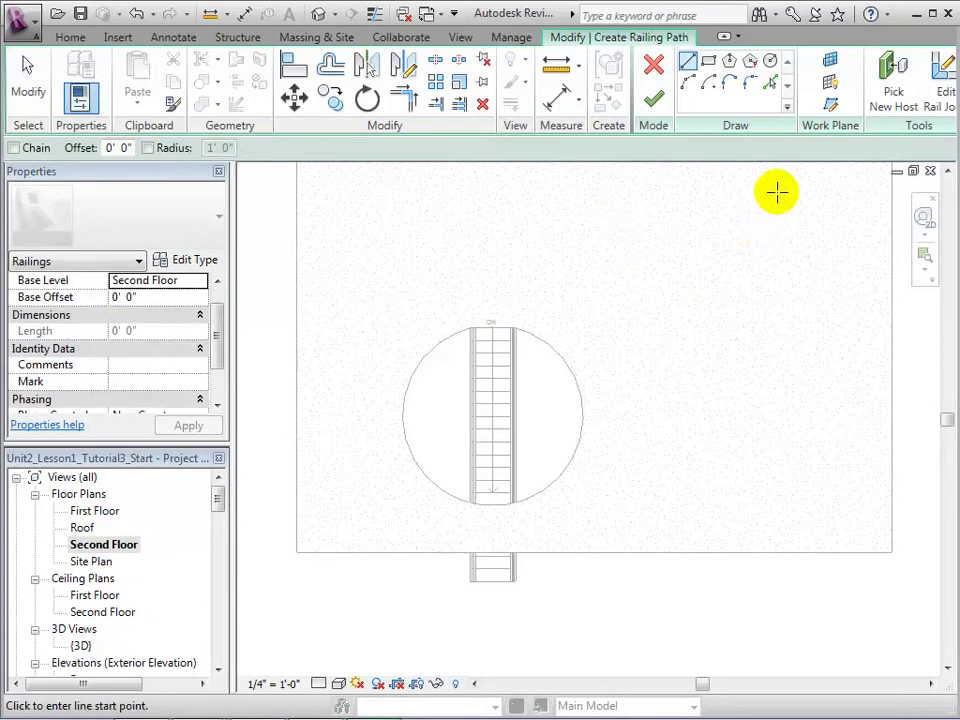
{"action": "left_click", "coordinate": [772, 86]}
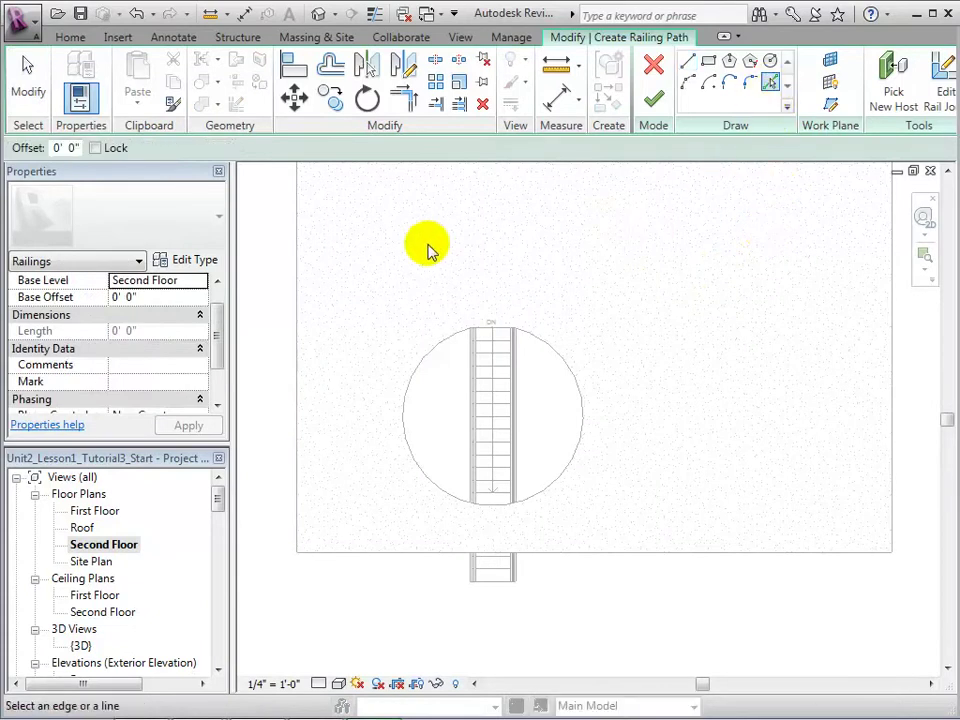
{"action": "left_click", "coordinate": [418, 370]}
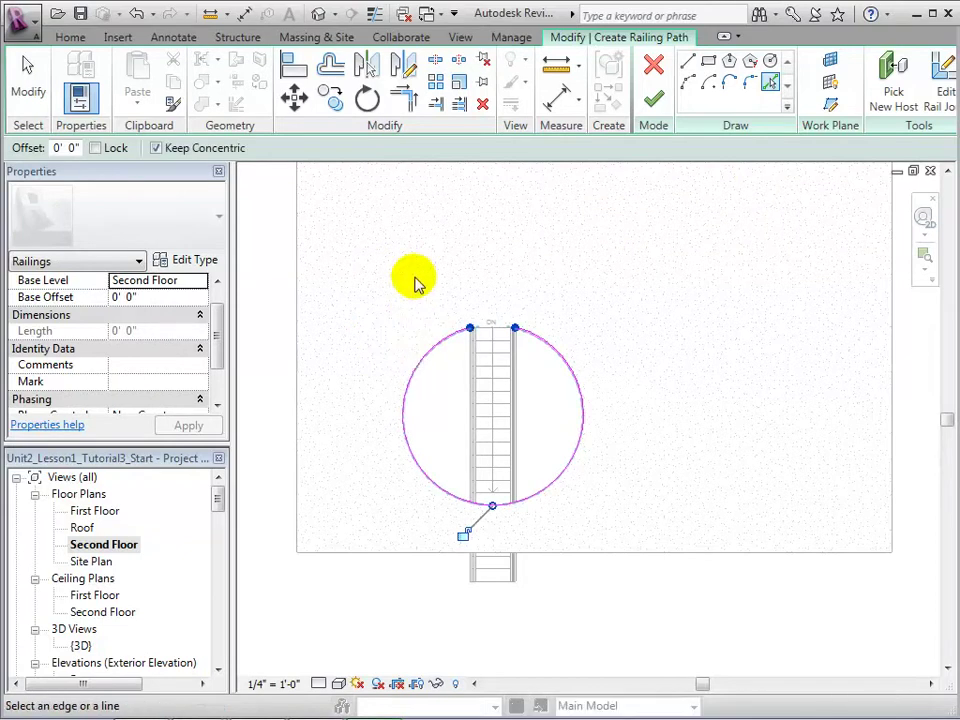
{"action": "left_click", "coordinate": [654, 99]}
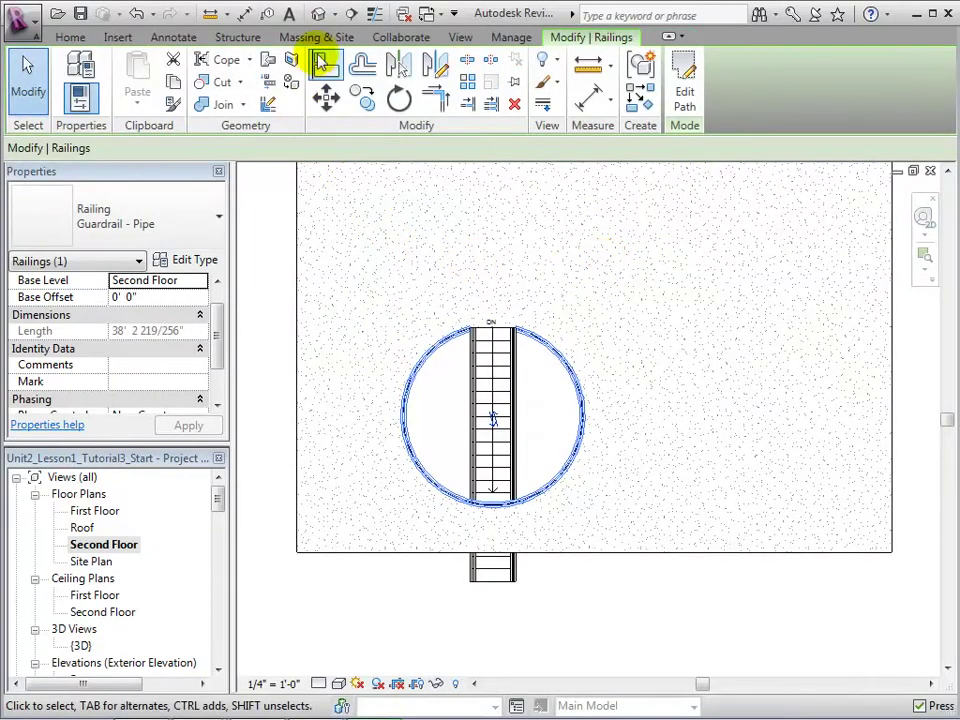
{"action": "left_click", "coordinate": [318, 15]}
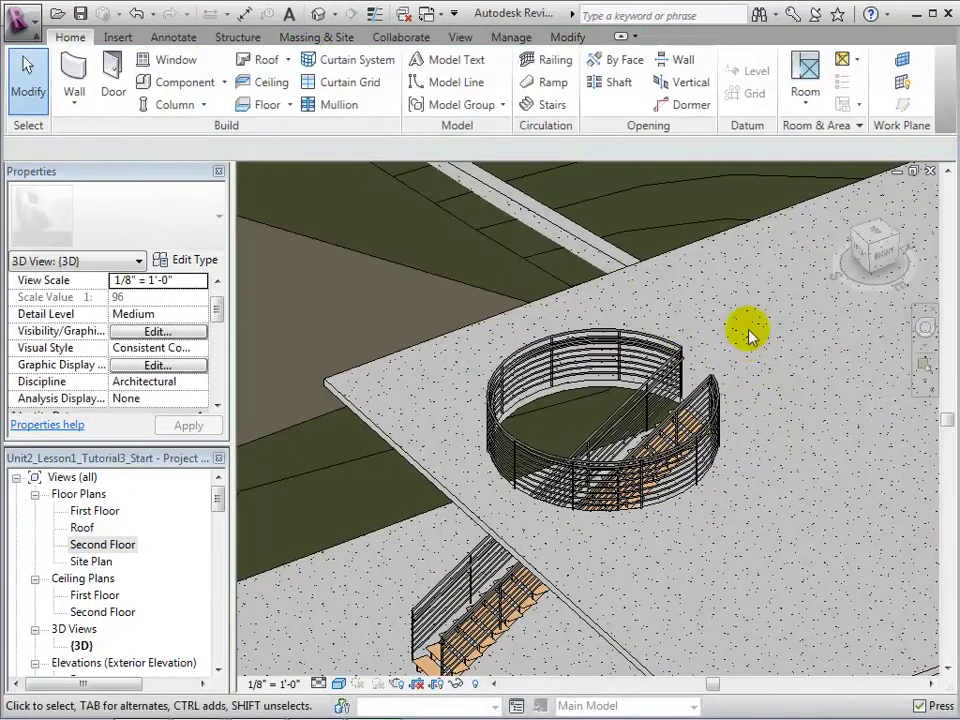
{"action": "scroll", "coordinate": [750, 336], "scroll_direction": "up", "scroll_amount": 3}
{"action": "scroll", "coordinate": [718, 398], "scroll_direction": "up", "scroll_amount": 1}
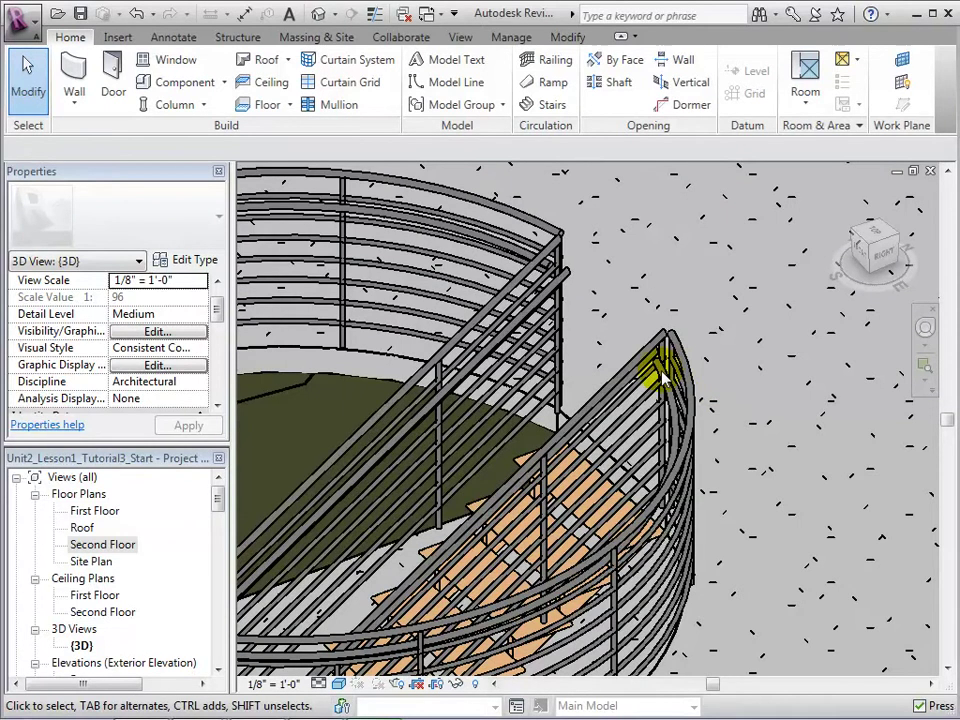
{"action": "double_click", "coordinate": [113, 546]}
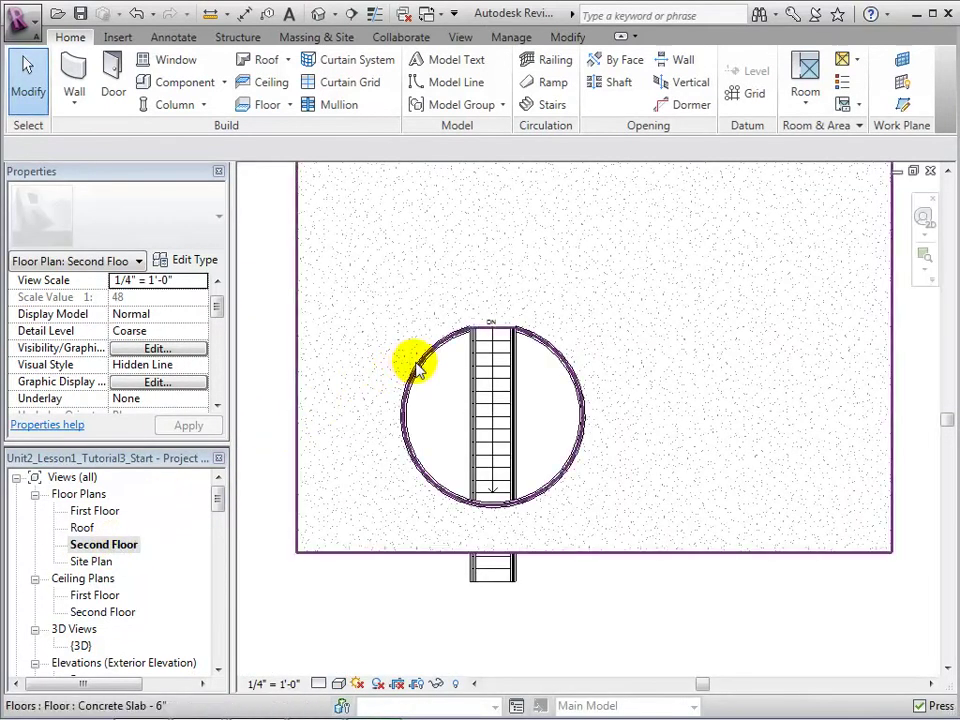
{"action": "left_click", "coordinate": [414, 368]}
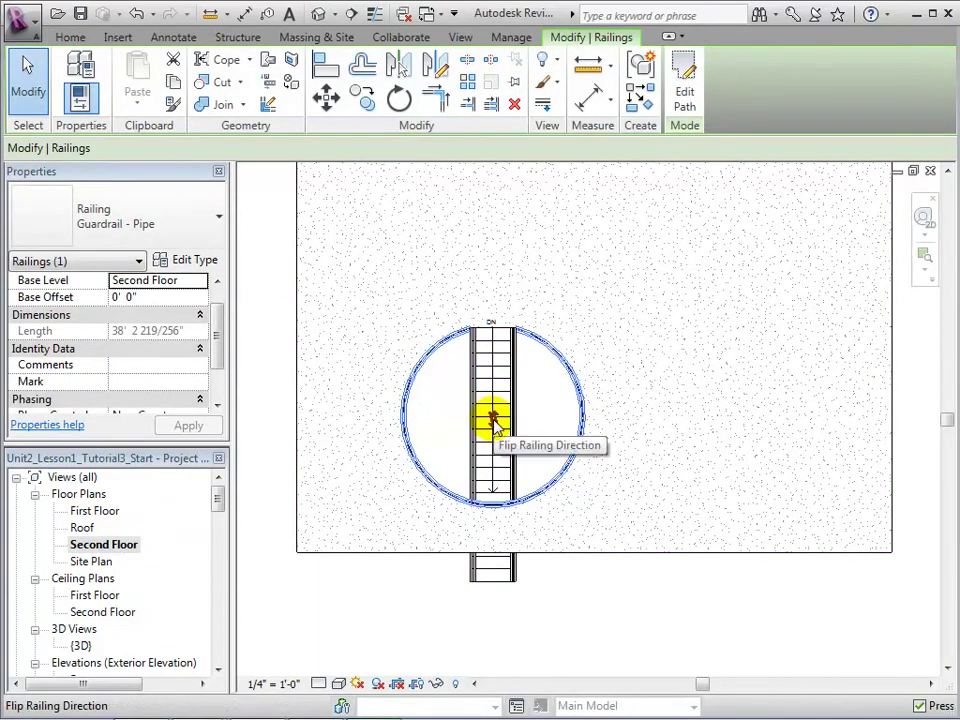
{"action": "left_click", "coordinate": [492, 418]}
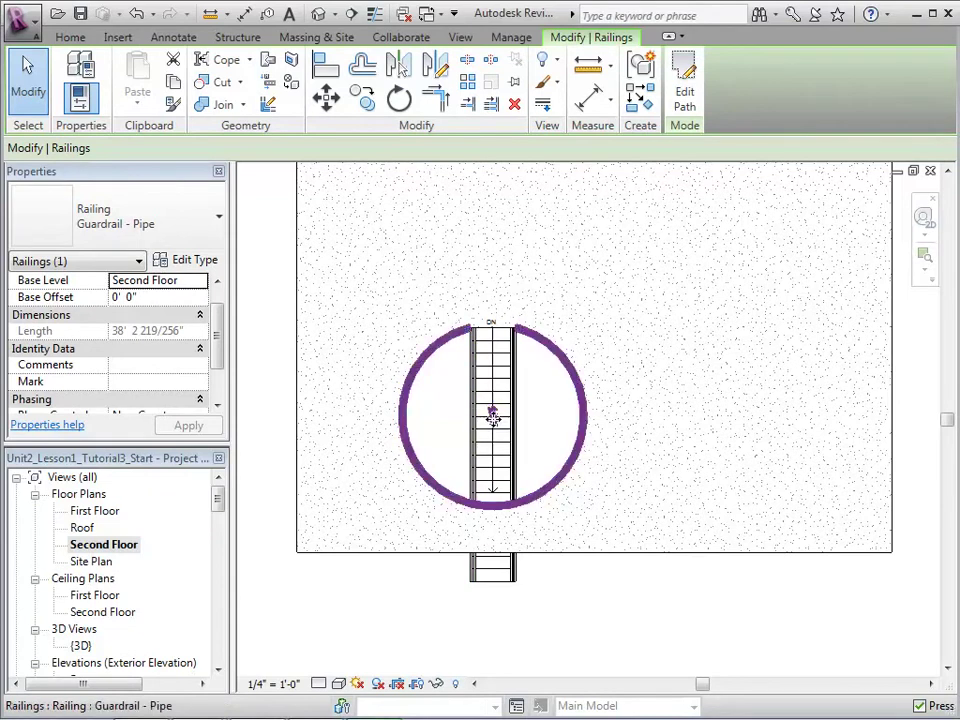
{"action": "left_click", "coordinate": [605, 305]}
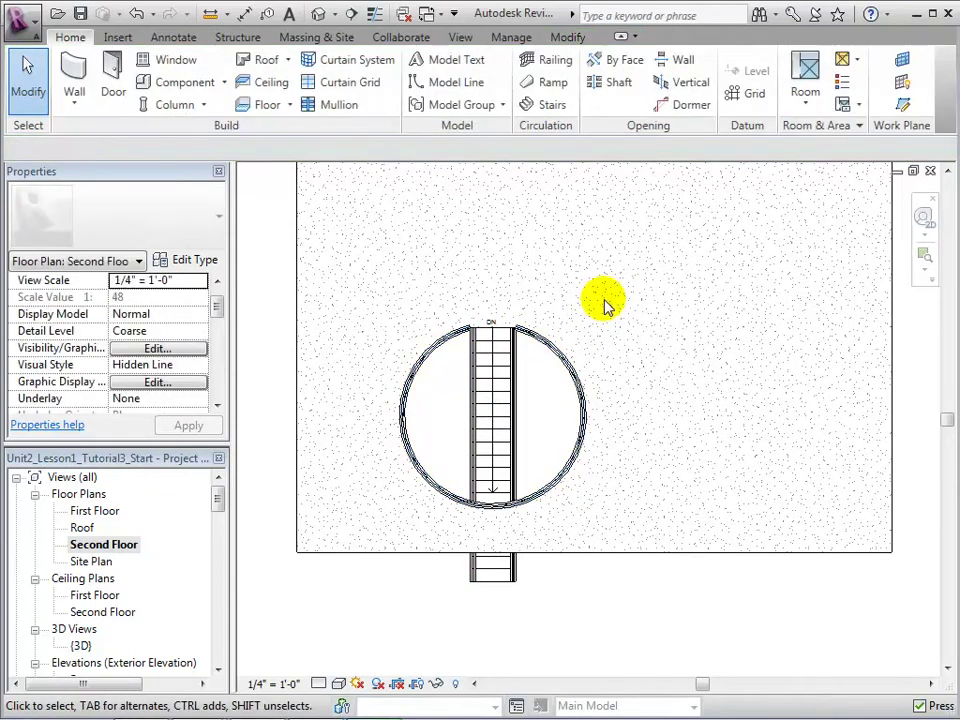
{"action": "left_click", "coordinate": [316, 15]}
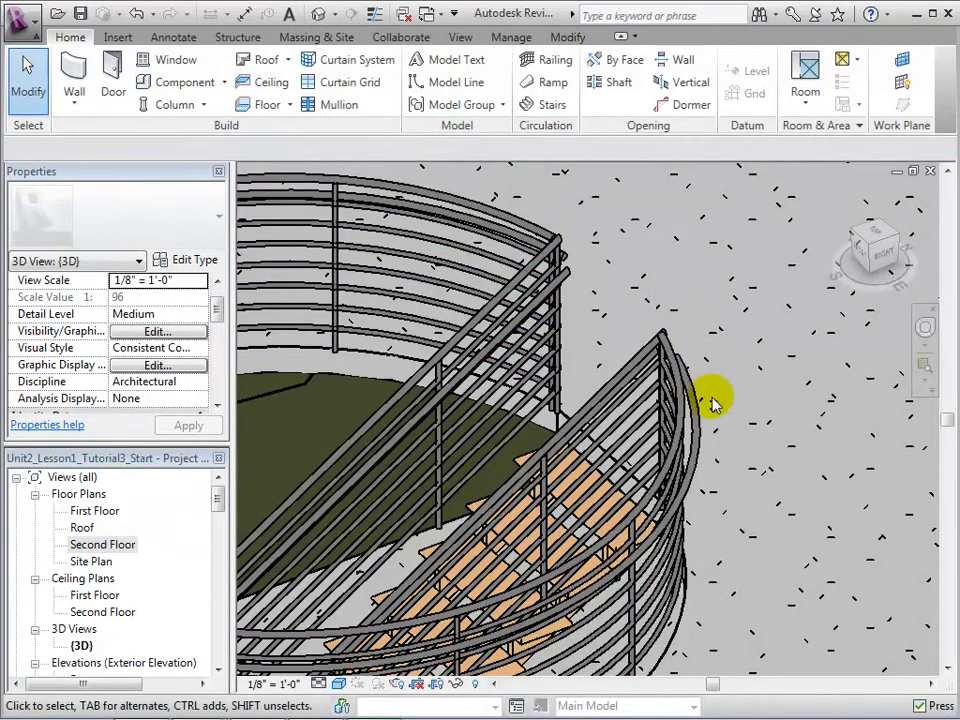
{"action": "scroll", "coordinate": [720, 402], "scroll_direction": "down", "scroll_amount": 4}
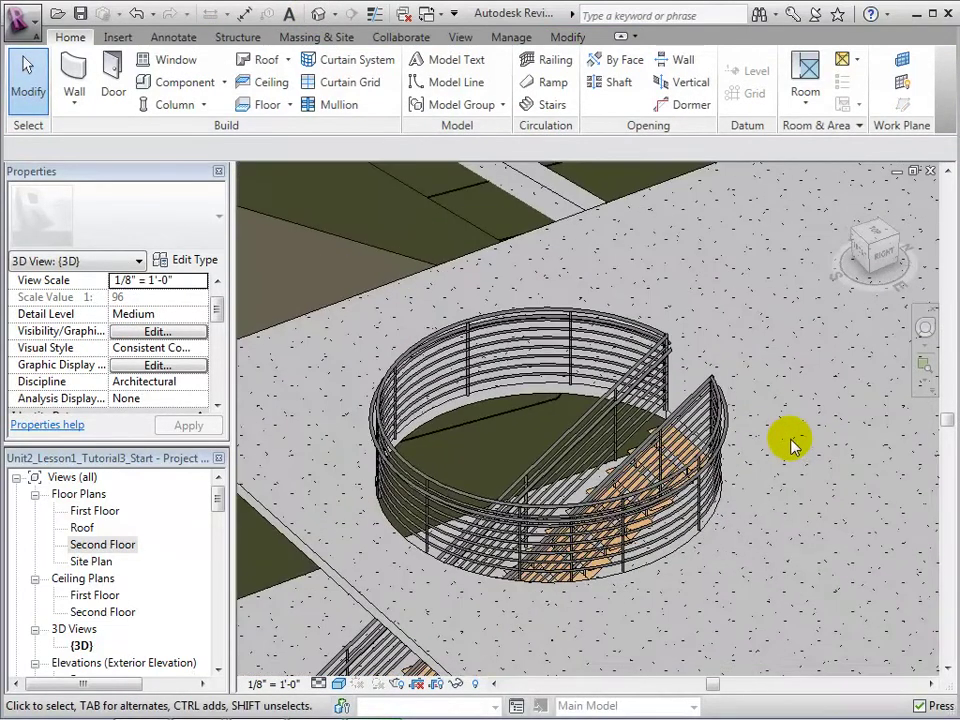
{"action": "middle_click_drag", "start_coordinate": [795, 445], "coordinate": [910, 457]}
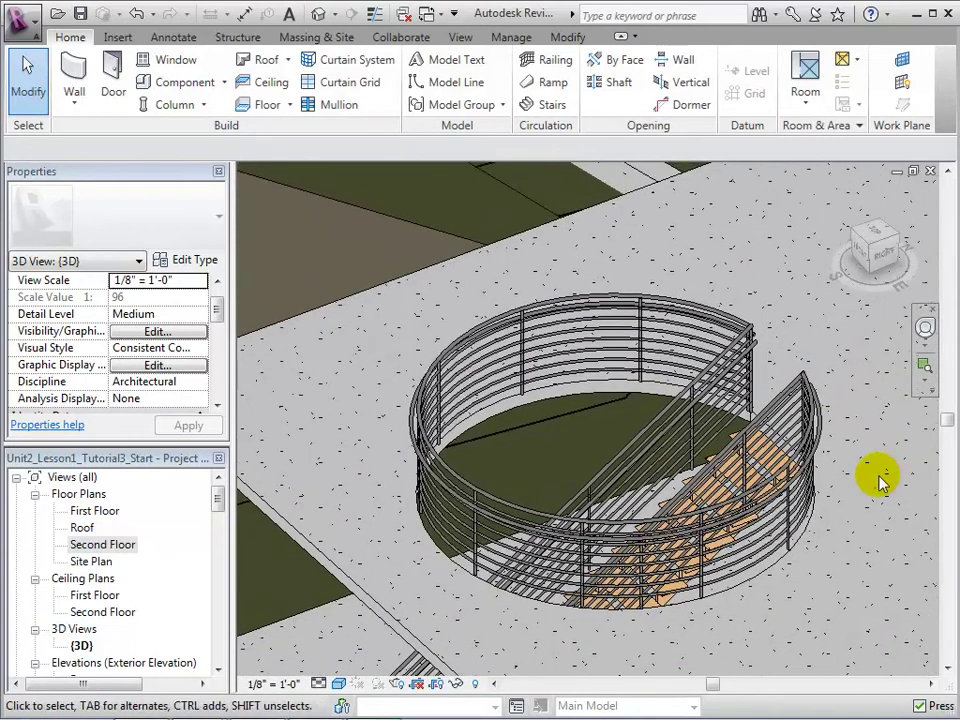
{"action": "double_click", "coordinate": [106, 545]}
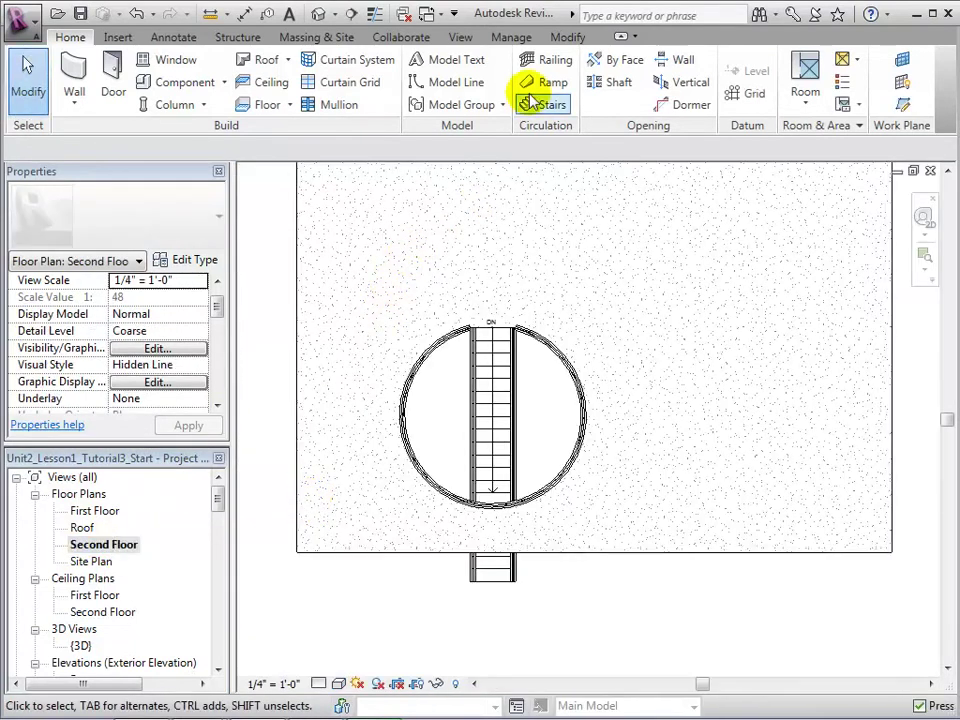
Step: Start a new railing path by picking the slab's bottom balcony edge
{"action": "left_click", "coordinate": [545, 62]}
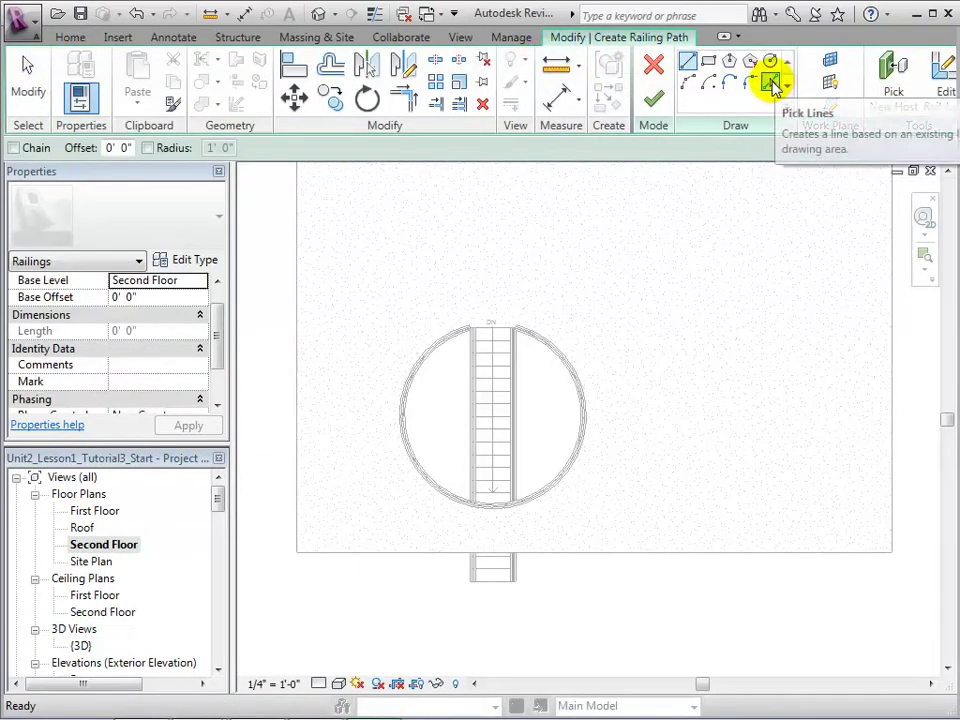
{"action": "left_click", "coordinate": [768, 84]}
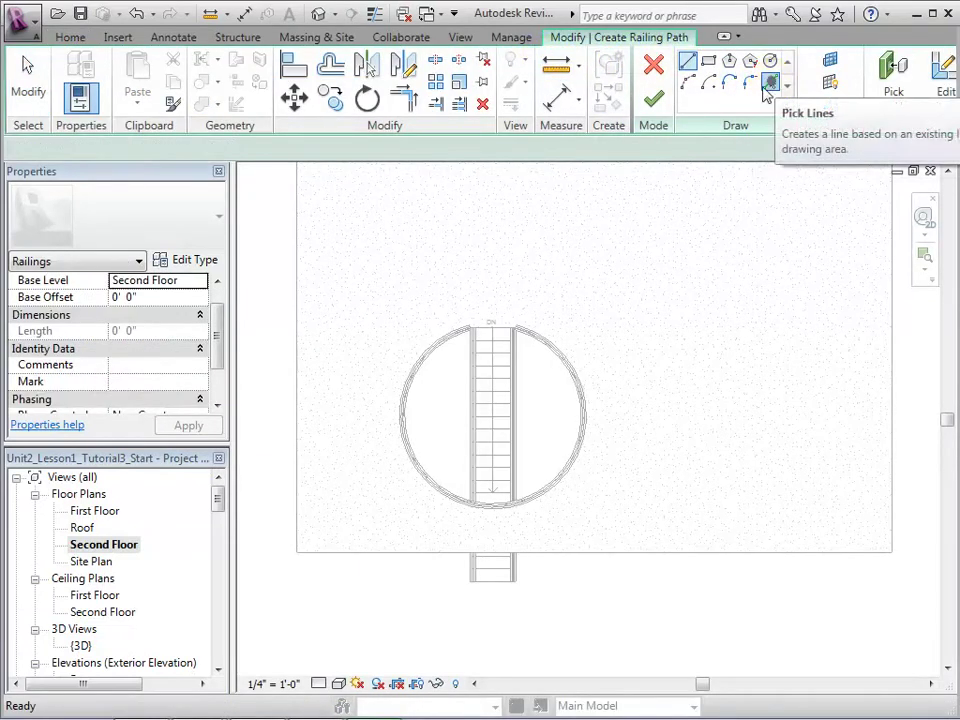
{"action": "left_click", "coordinate": [658, 555]}
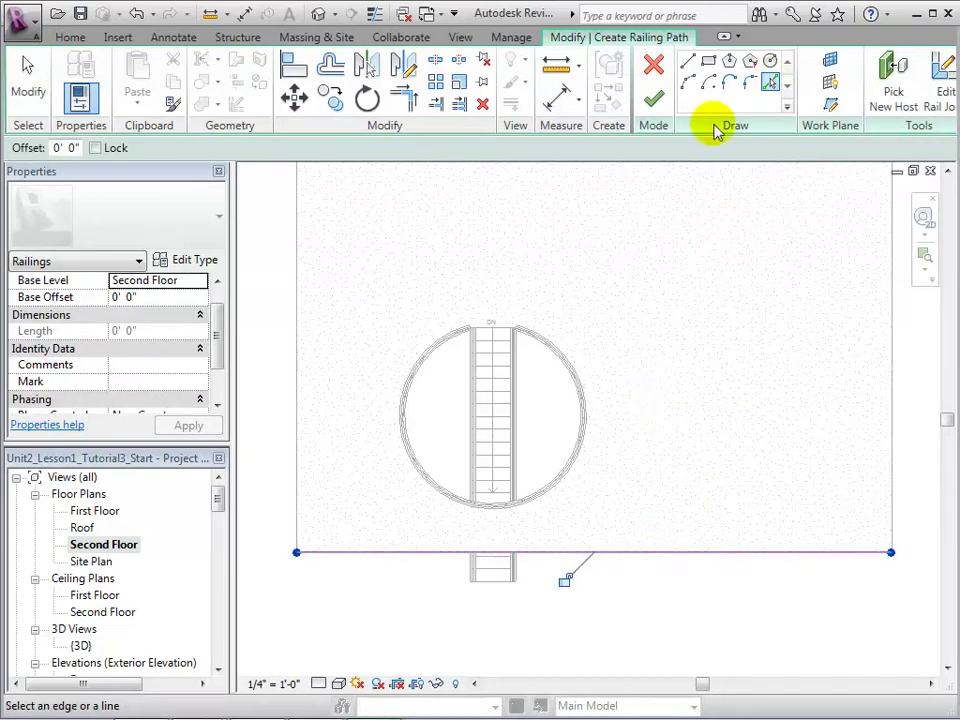
{"action": "left_click", "coordinate": [688, 61]}
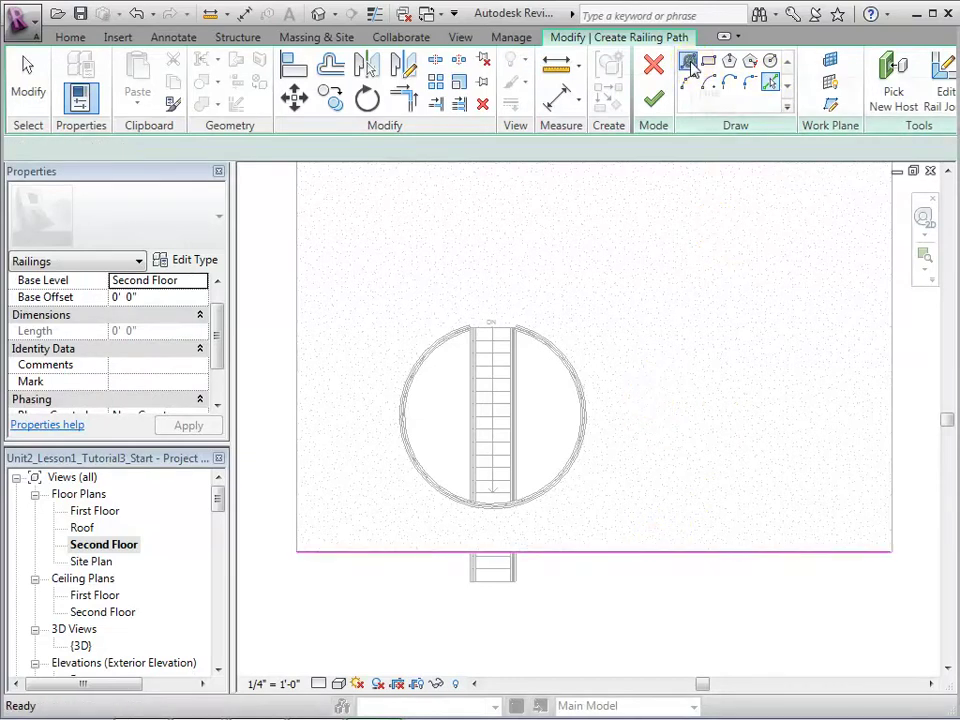
Step: Draw 12'-6" path lines up the slab's left and right sides and finish the railing
{"action": "left_click", "coordinate": [298, 551]}
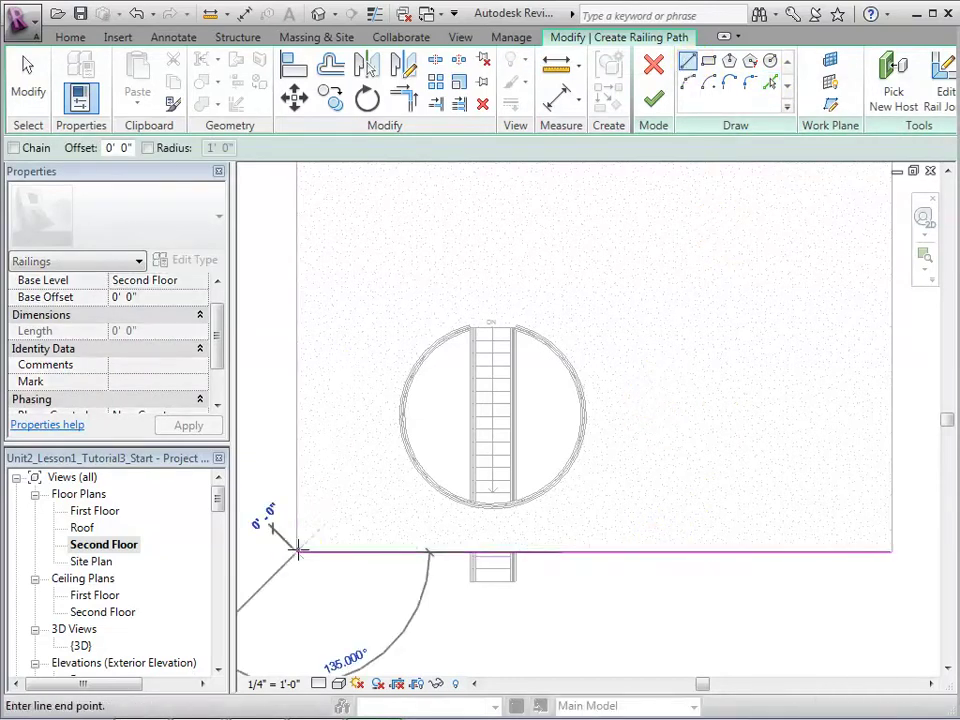
{"action": "left_click", "coordinate": [296, 363]}
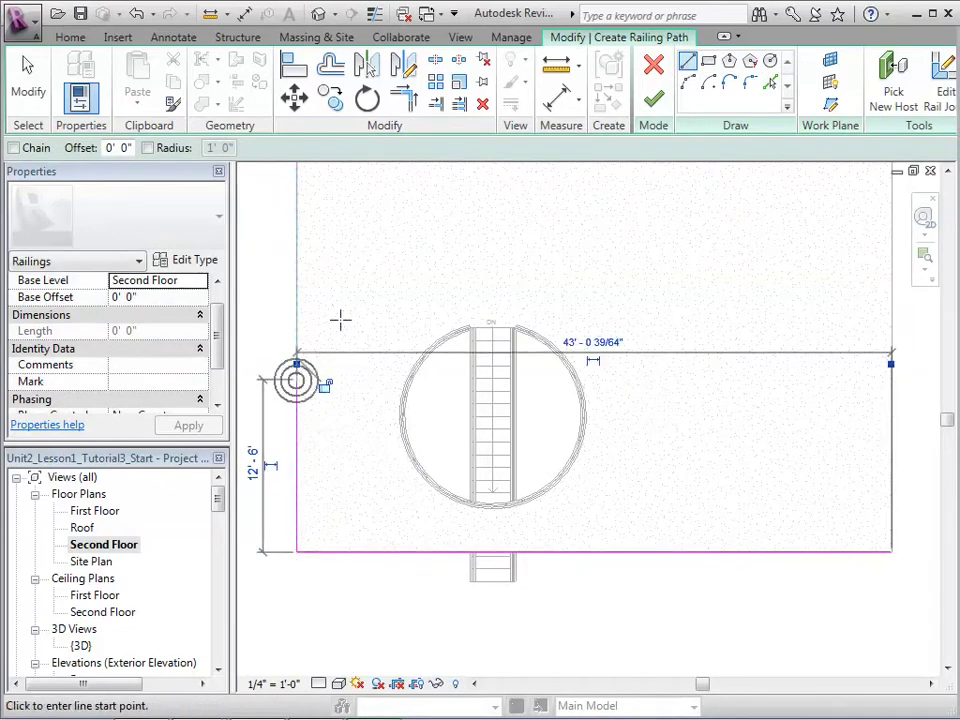
{"action": "left_click", "coordinate": [890, 551]}
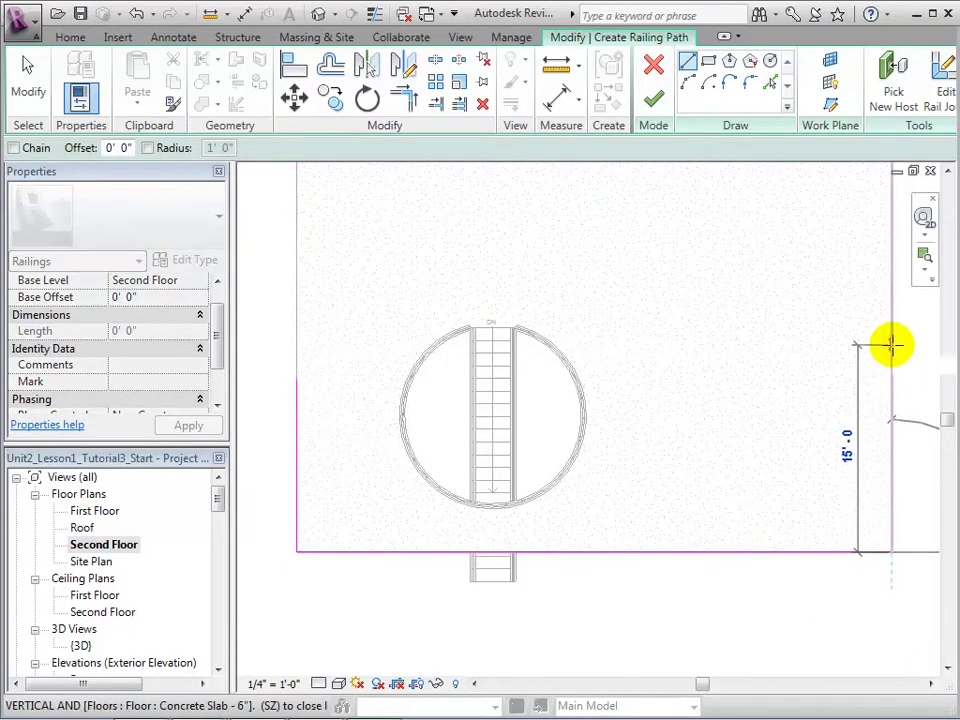
{"action": "left_click", "coordinate": [890, 378]}
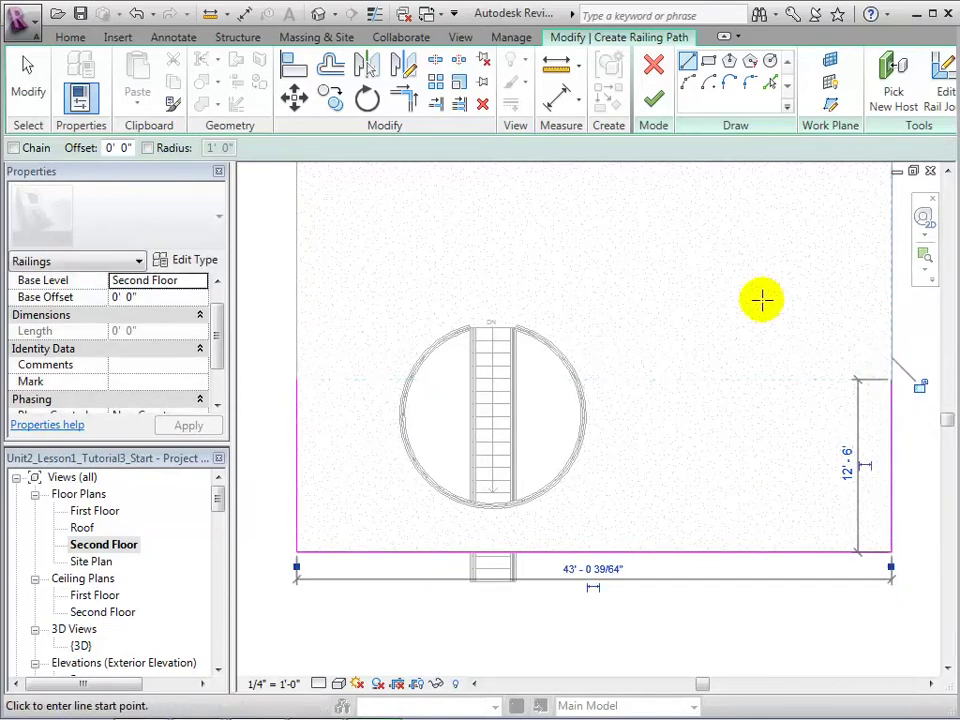
{"action": "left_click", "coordinate": [654, 101]}
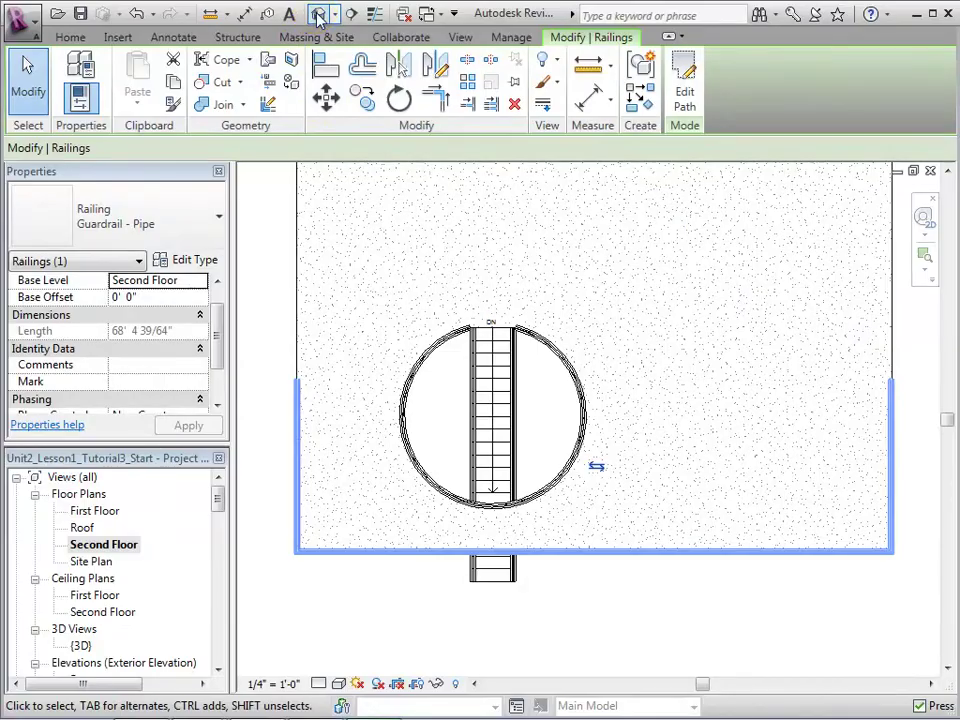
Step: In the 3D view, switch the balcony-edge railing's type from the Properties selector to Guardrail - Rectangular
{"action": "left_click", "coordinate": [318, 17]}
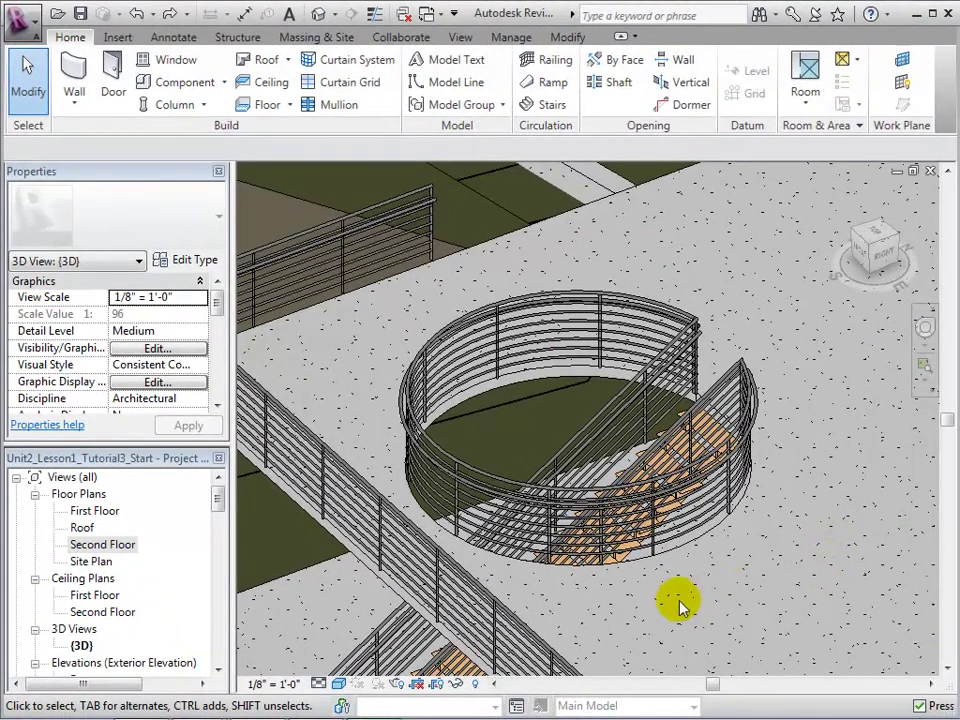
{"action": "left_click", "coordinate": [475, 603]}
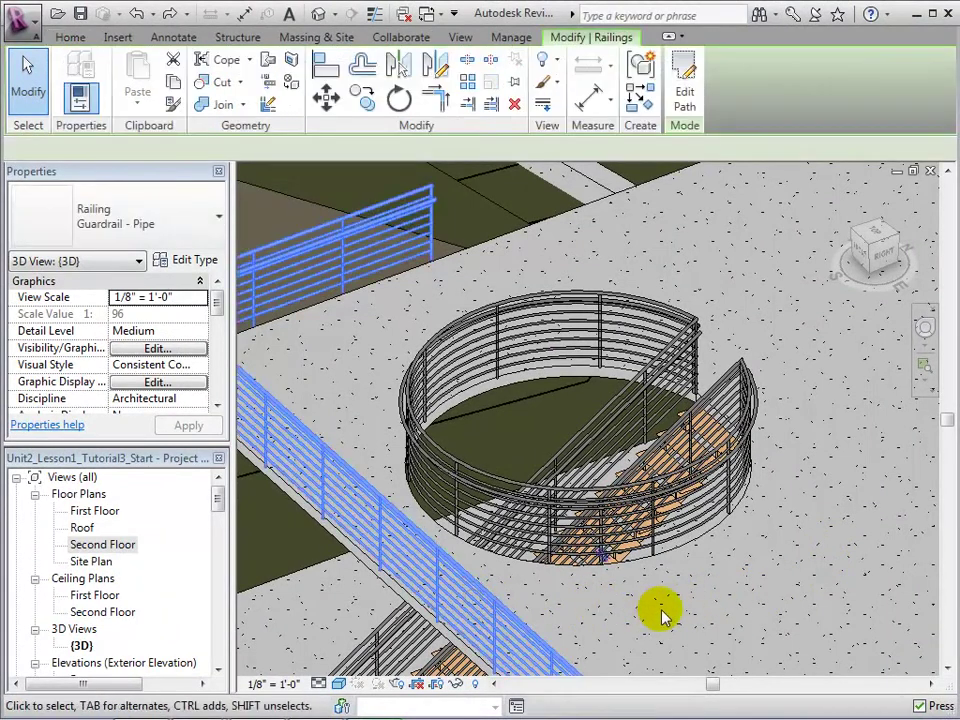
{"action": "left_click", "coordinate": [165, 234]}
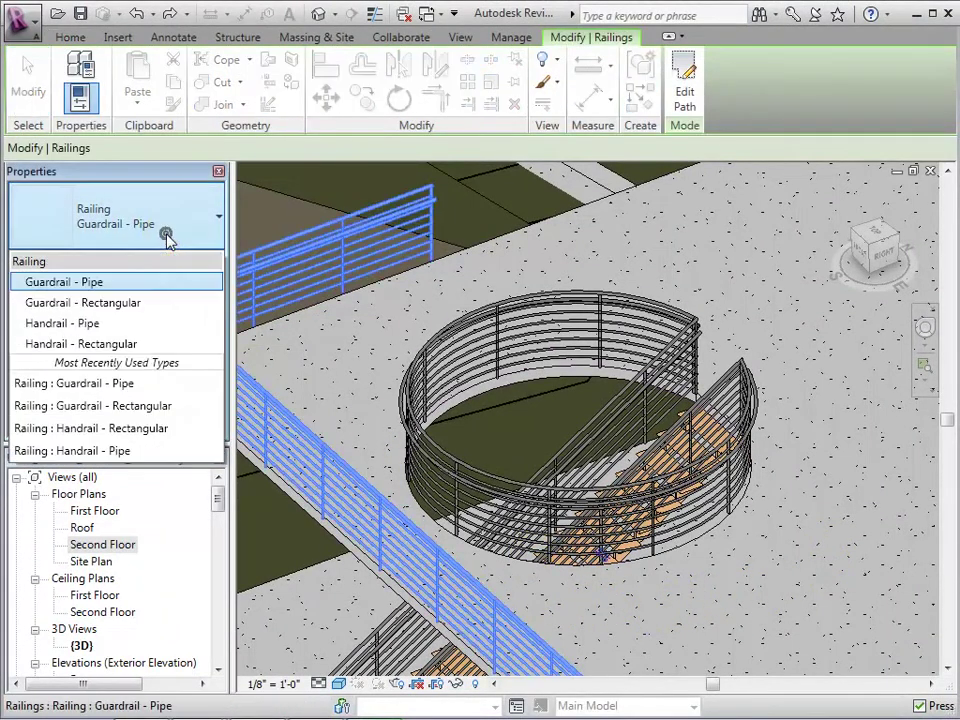
{"action": "left_click", "coordinate": [161, 304]}
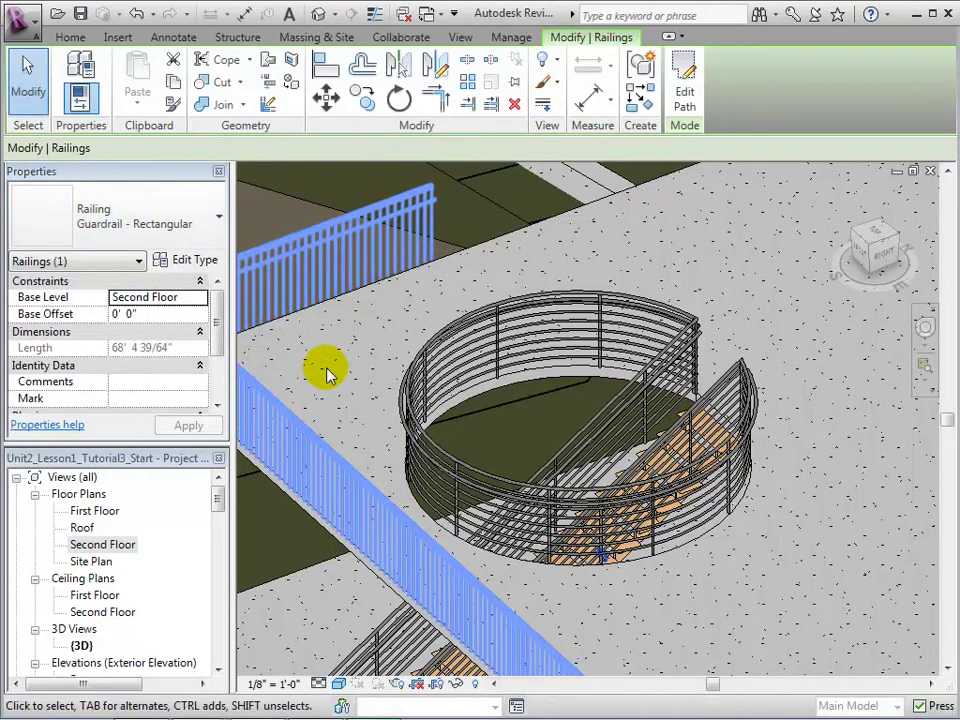
{"action": "left_click", "coordinate": [328, 365]}
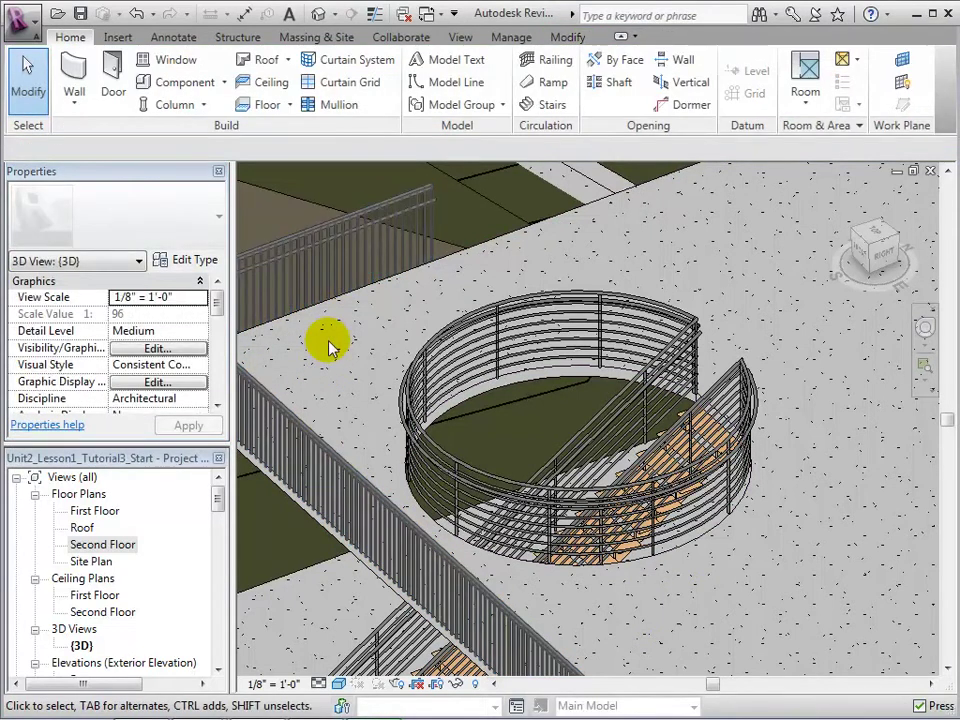
{"action": "left_click", "coordinate": [605, 305]}
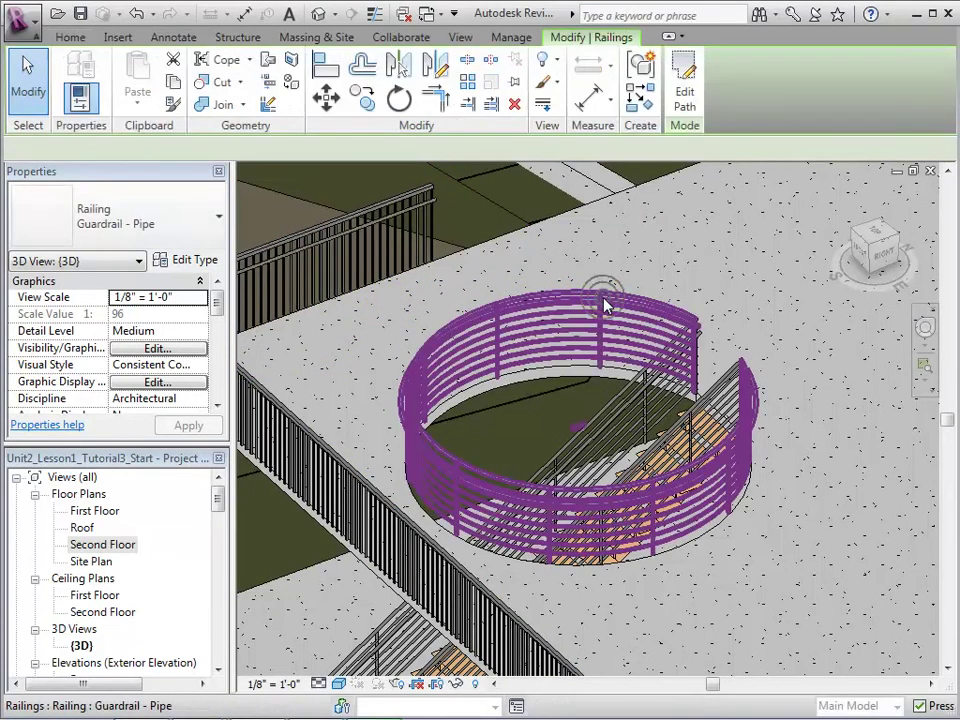
{"action": "left_click", "coordinate": [187, 262]}
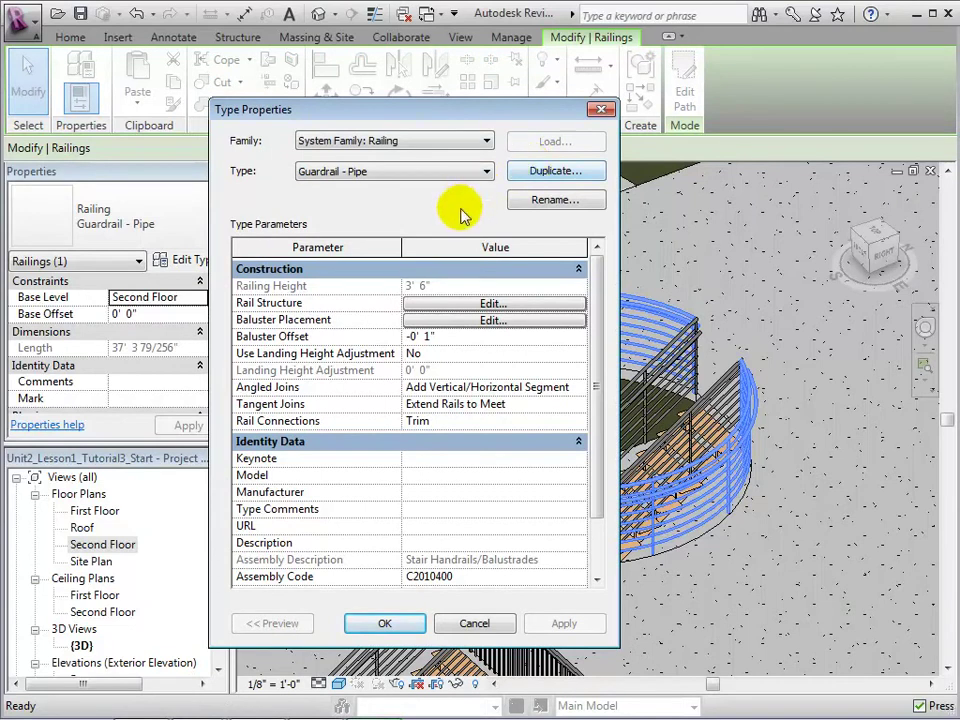
{"action": "left_click", "coordinate": [529, 311]}
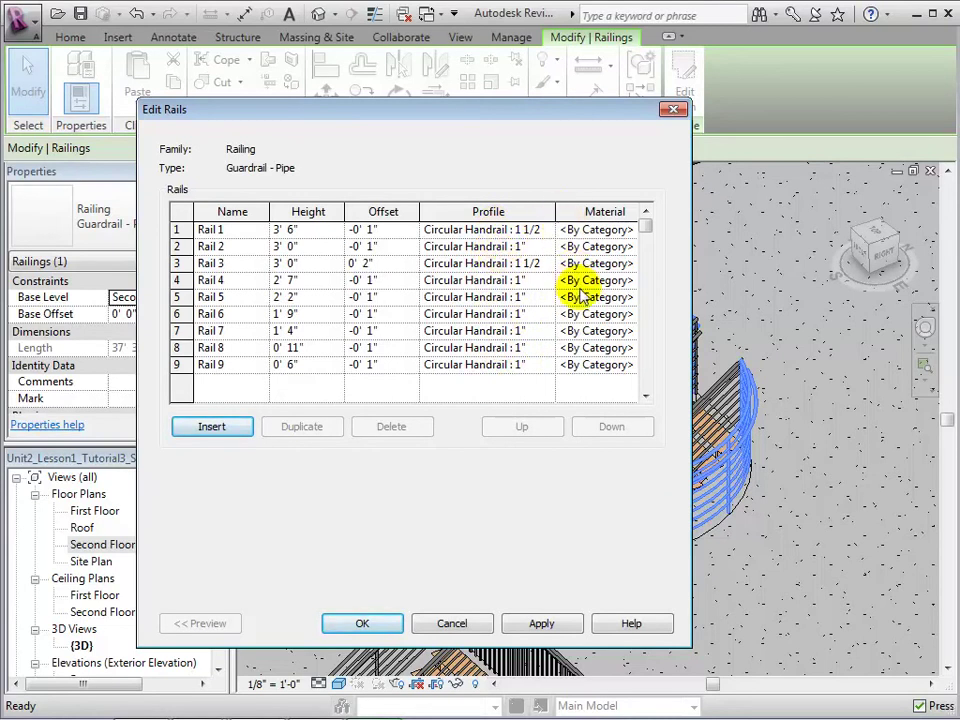
{"action": "left_click", "coordinate": [362, 624]}
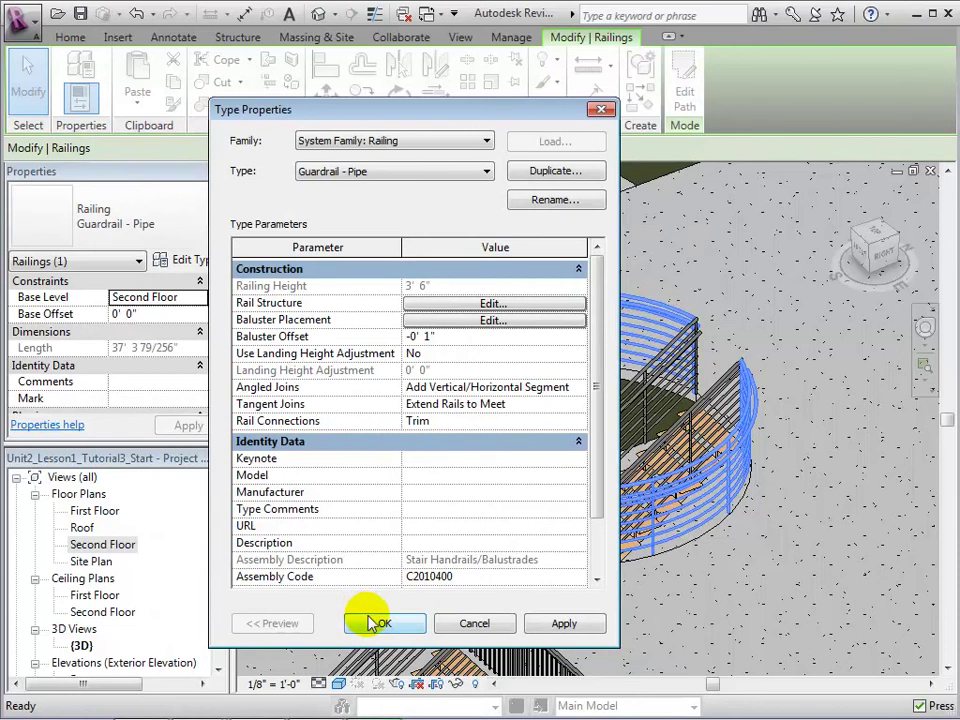
{"action": "left_click", "coordinate": [380, 623]}
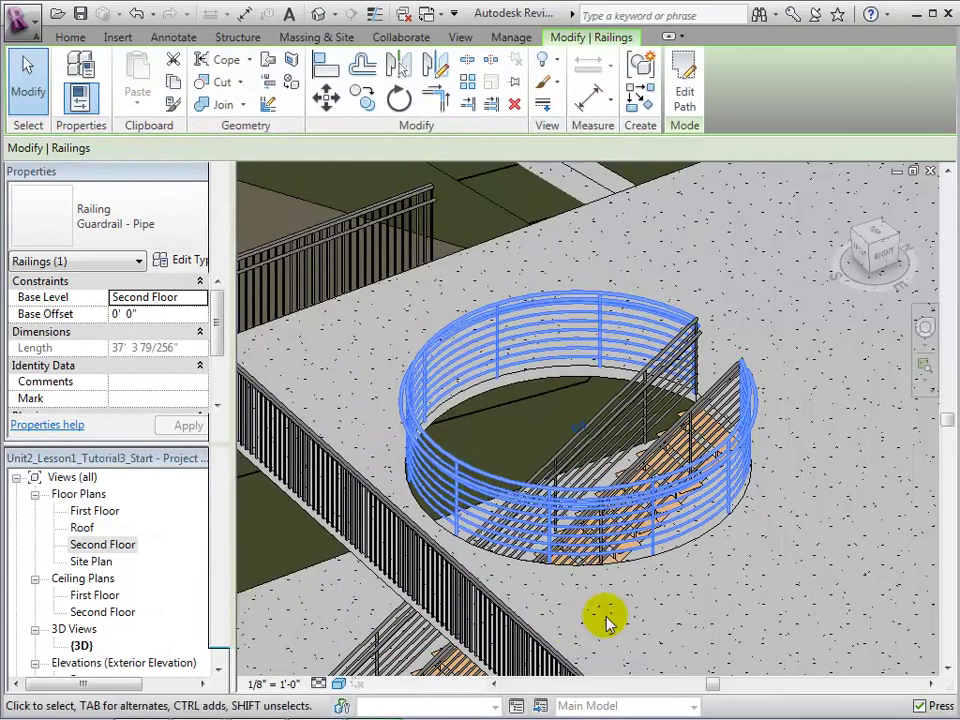